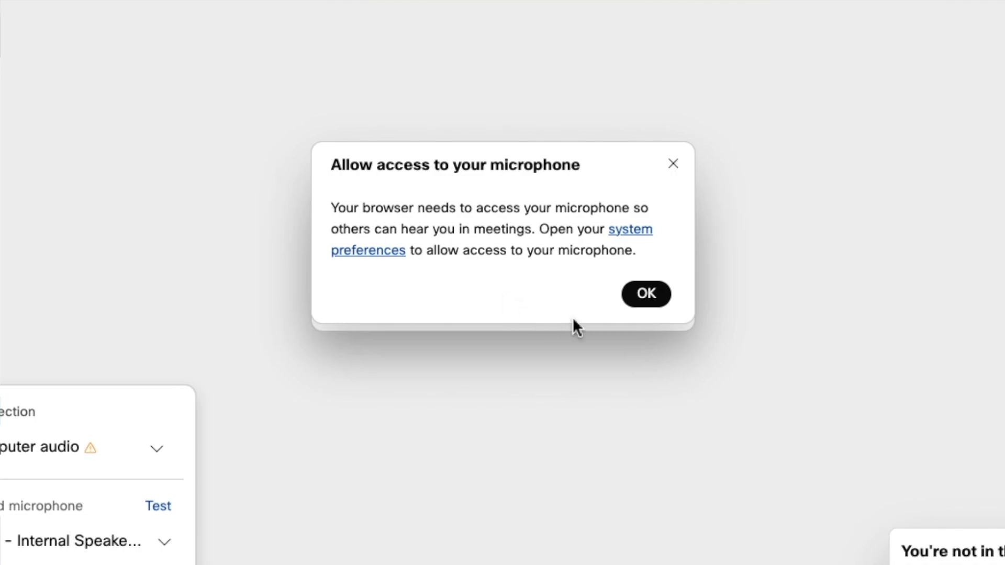
# Step: Follow the system preferences link in Webex's microphone warning, which lands on About This Mac showing macOS 13.4.1
pyautogui.click(381, 257)
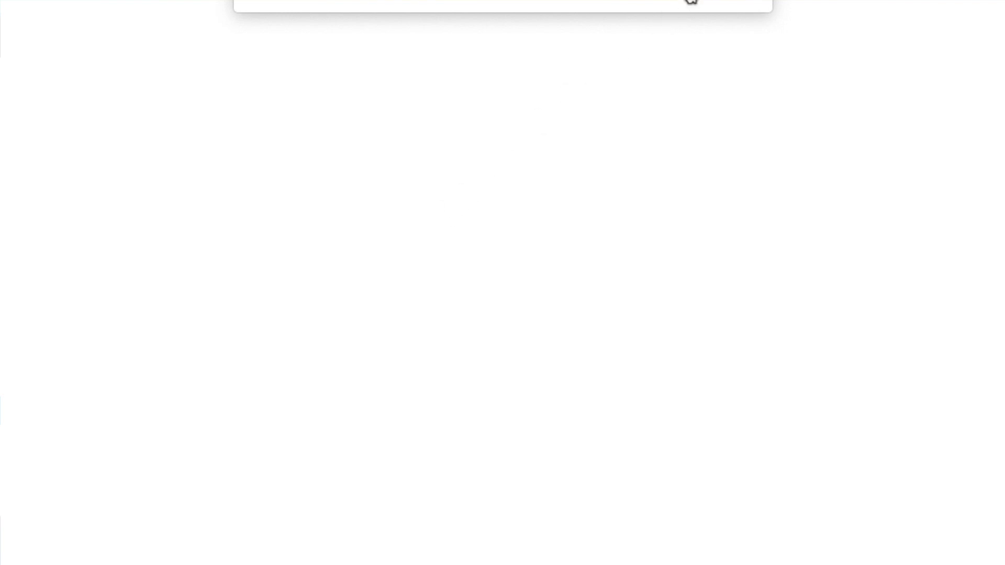
pyautogui.click(690, 2)
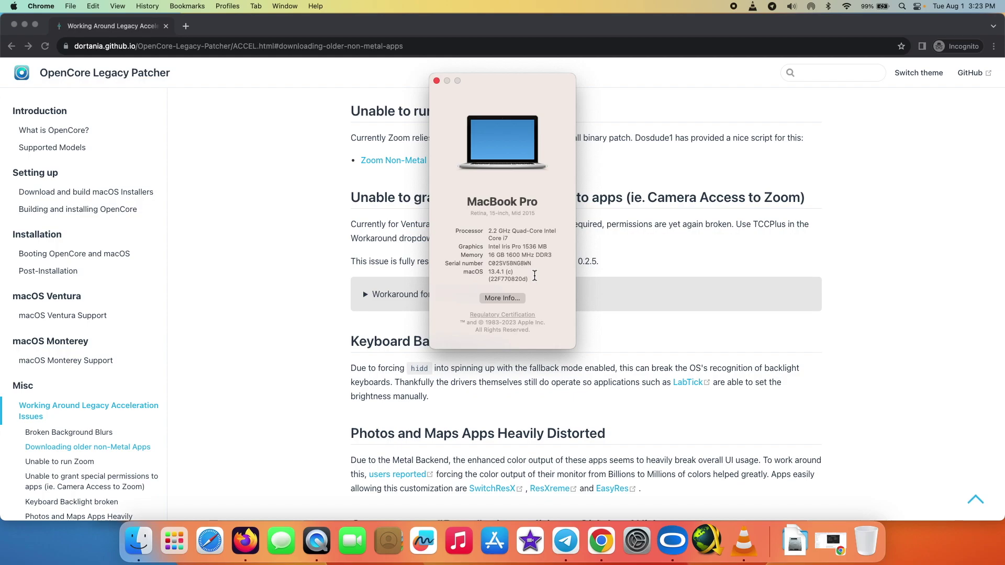
# Step: Close About This Mac and review the Microphone list: only iMovie, Microsoft Teams and Telegram allowed
pyautogui.click(436, 80)
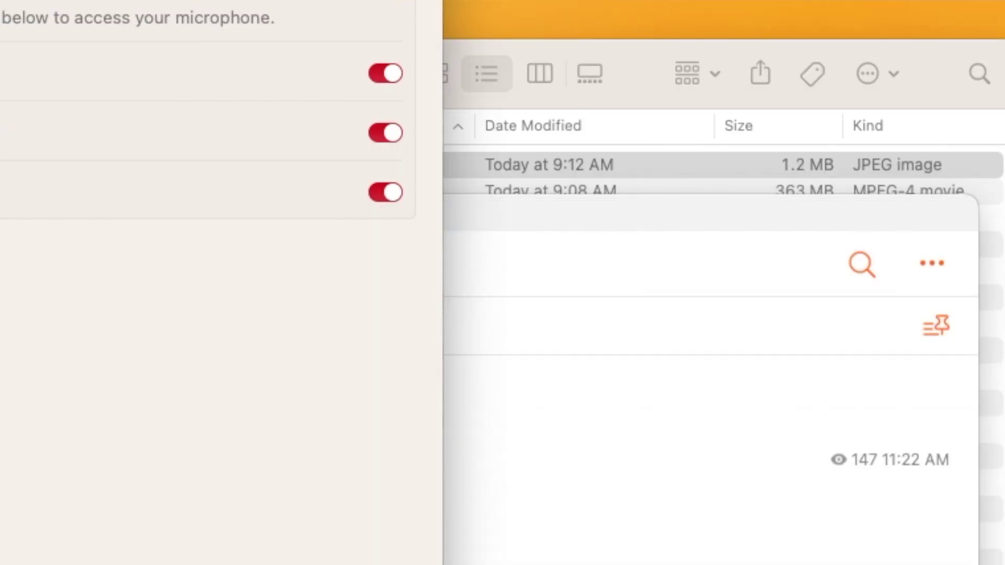
pyautogui.moveTo(1, 2); pyautogui.dragTo(376, 26)
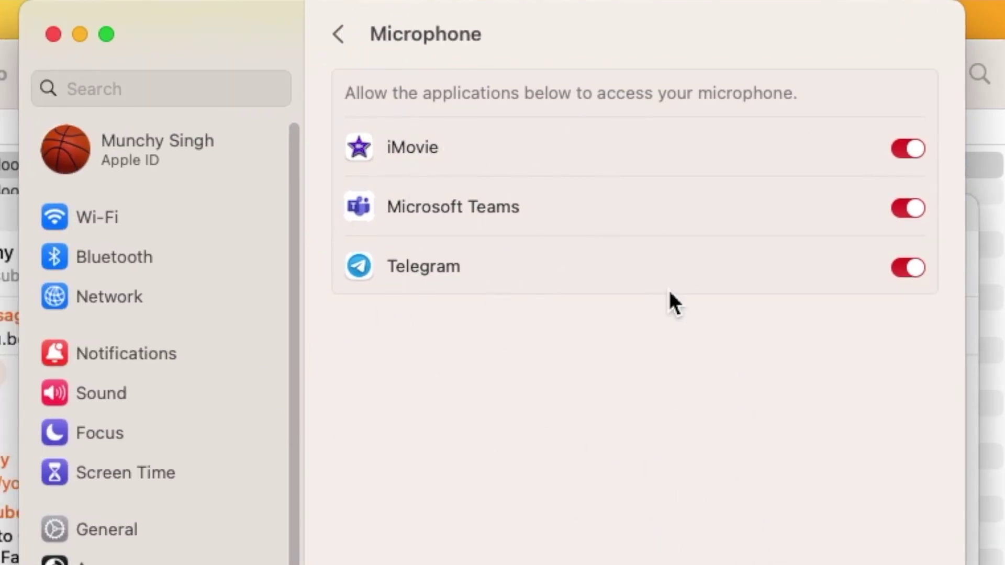
pyautogui.click(337, 36)
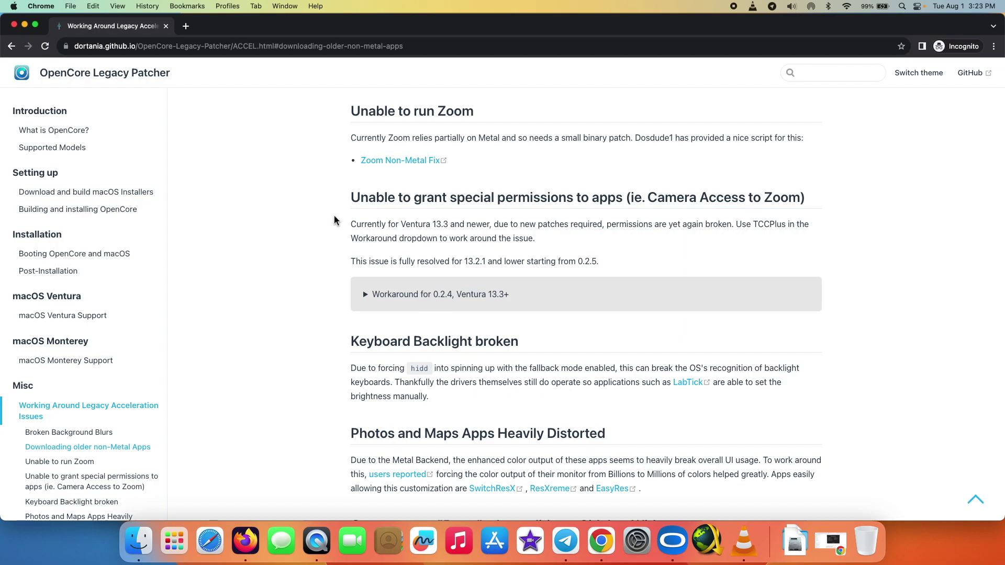
# Step: Highlight the docs' note that permissions are broken on Ventura 13.3 and newer, then open the Apple menu
pyautogui.moveTo(355, 225); pyautogui.dragTo(489, 225)
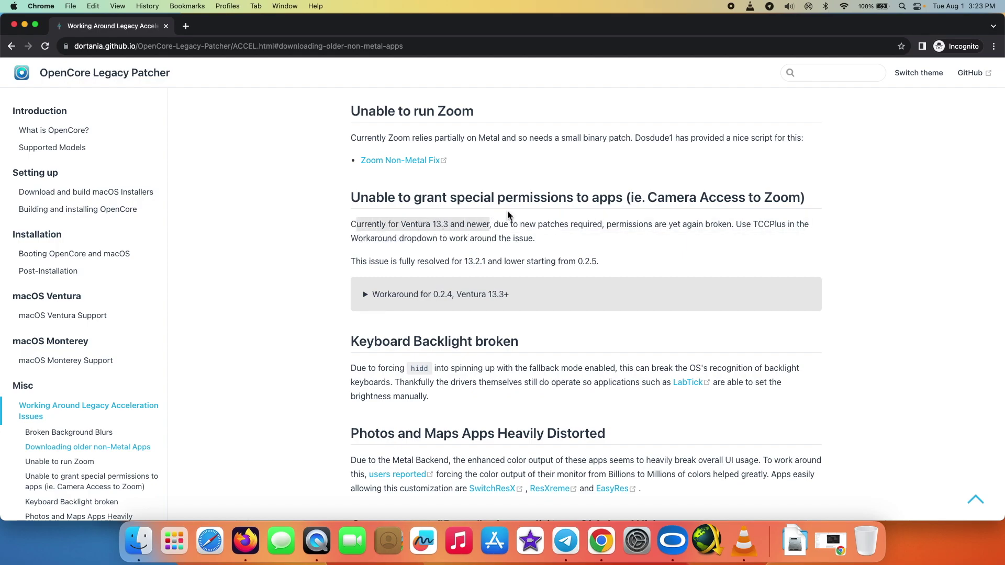
pyautogui.click(507, 216)
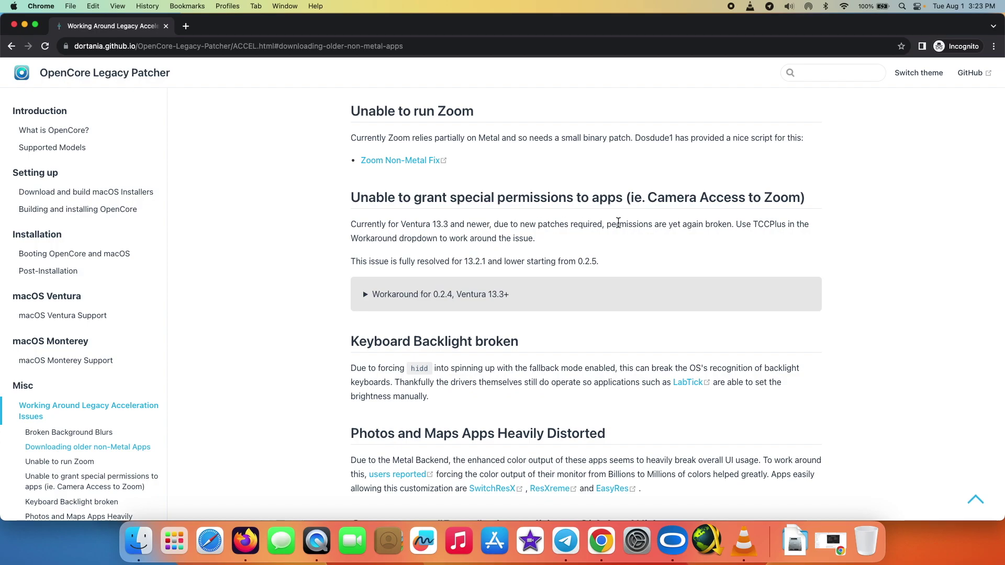
pyautogui.moveTo(619, 226); pyautogui.dragTo(707, 225)
pyautogui.click(687, 249)
pyautogui.click(12, 6)
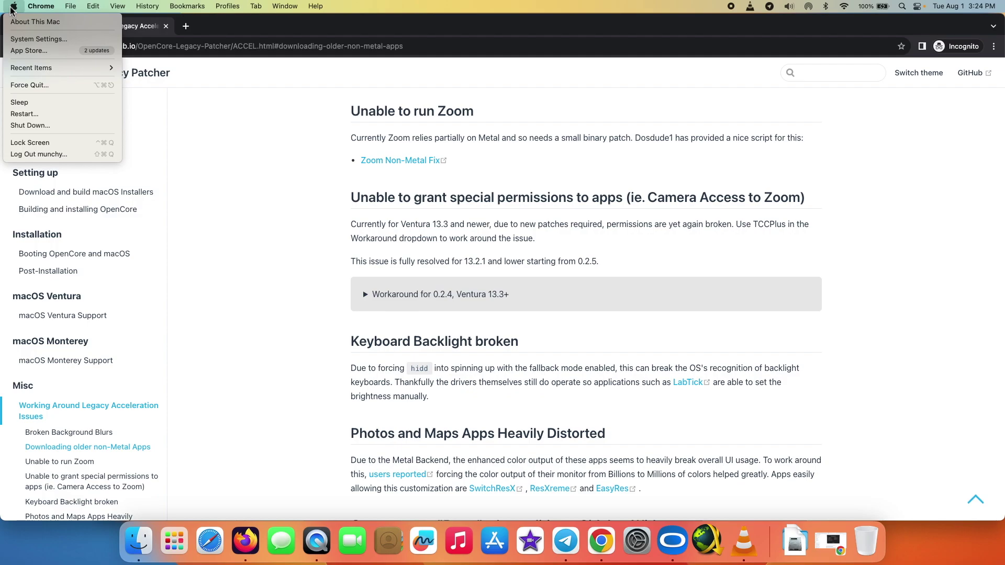
# Step: Check the Privacy & Security Microphone and Camera lists, finding no browser or Webex, then close System Settings
pyautogui.click(36, 38)
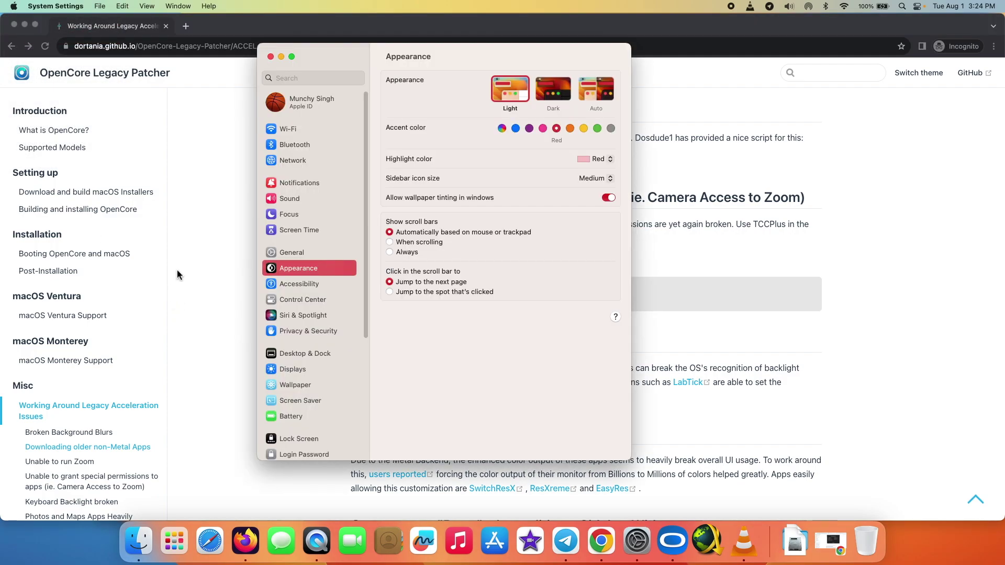
pyautogui.click(308, 335)
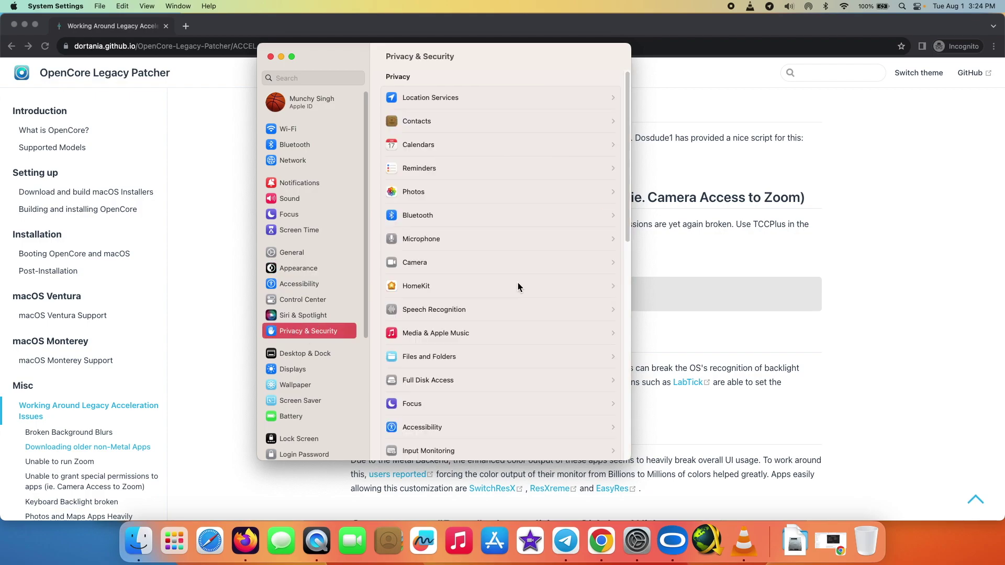
pyautogui.click(460, 241)
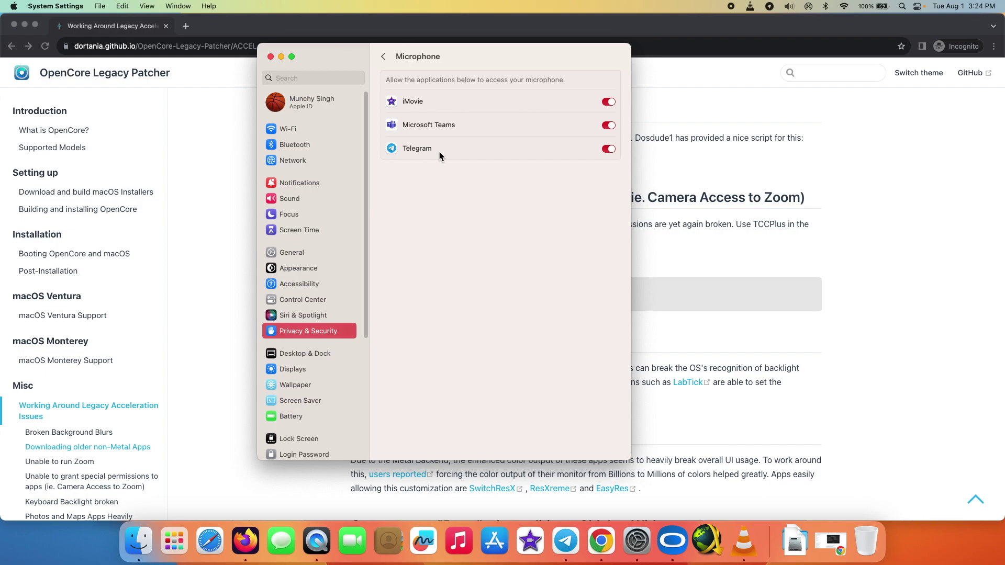
pyautogui.click(384, 57)
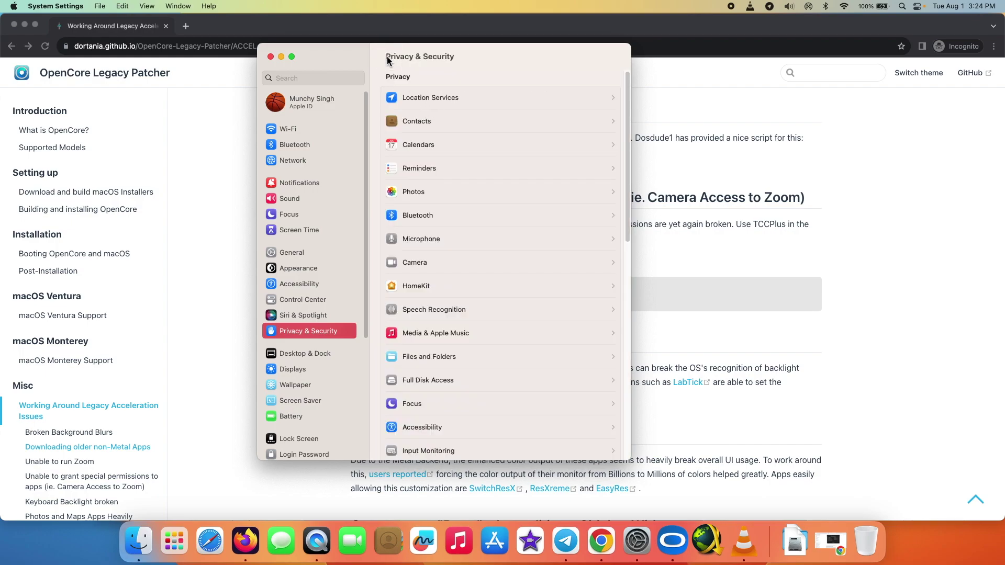
pyautogui.click(438, 265)
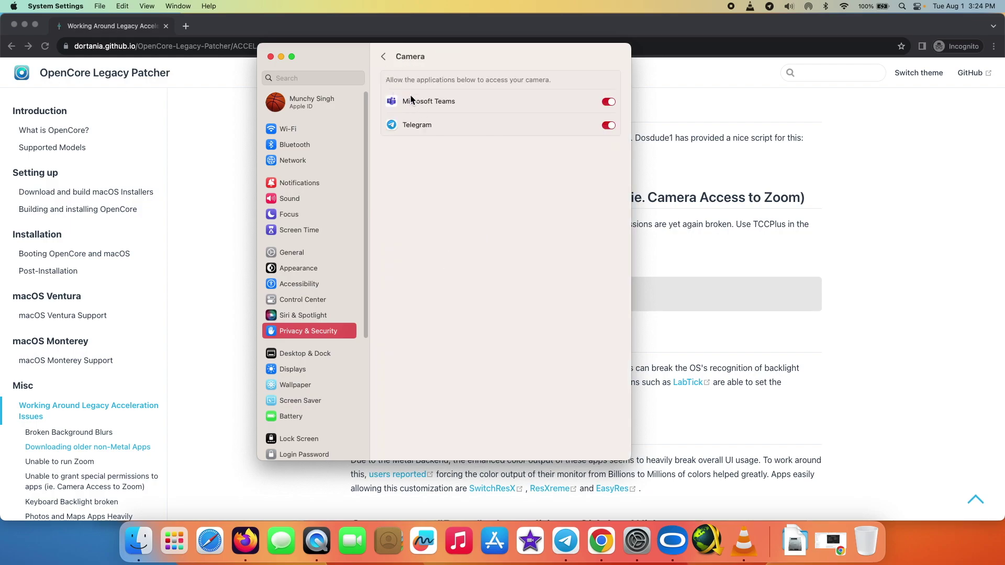
pyautogui.click(384, 59)
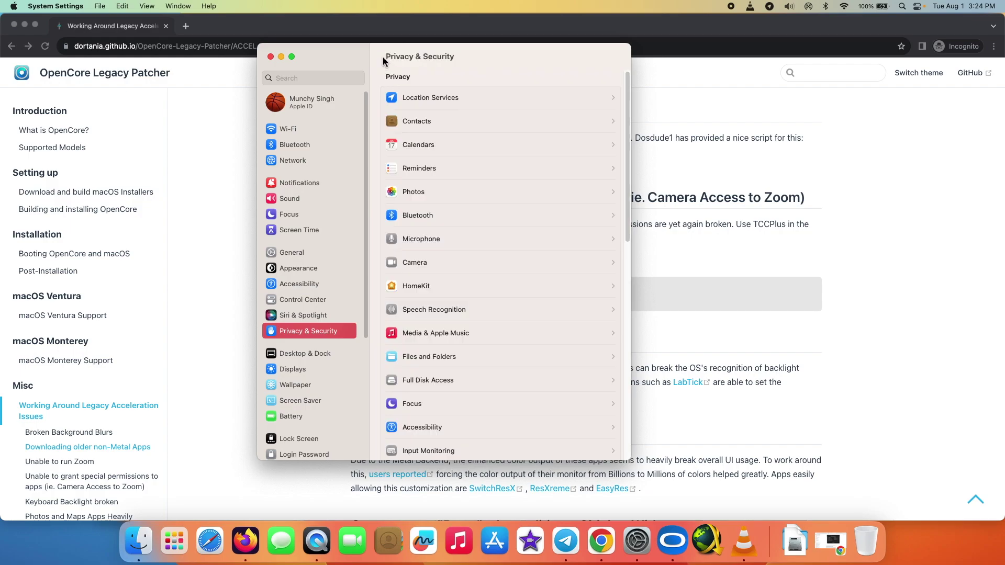
pyautogui.click(270, 56)
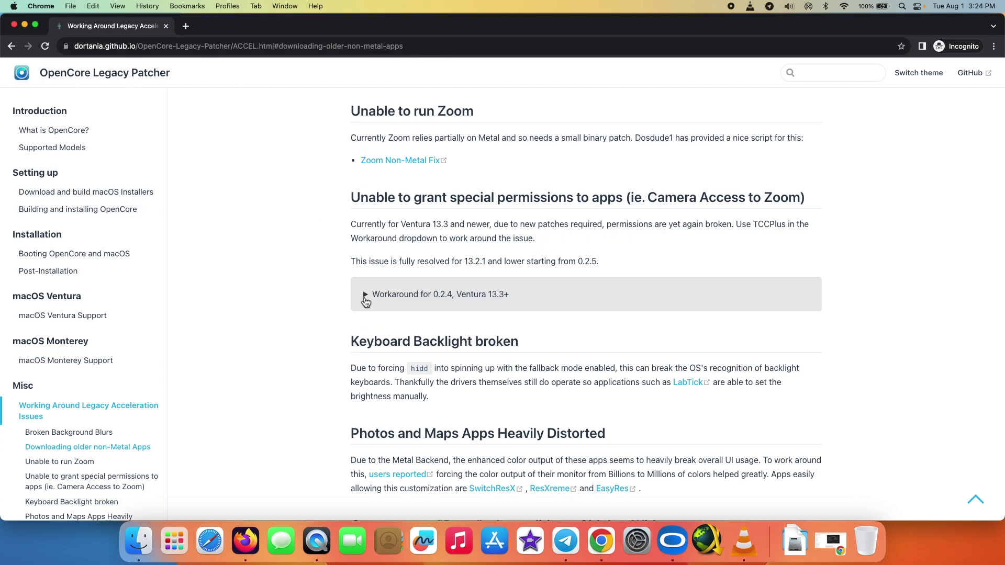
# Step: Follow the Ventura 13.3+ TCCPlus workaround to GitHub and download tccplus.zip (6.7 KB) from release 1.0
pyautogui.click(365, 296)
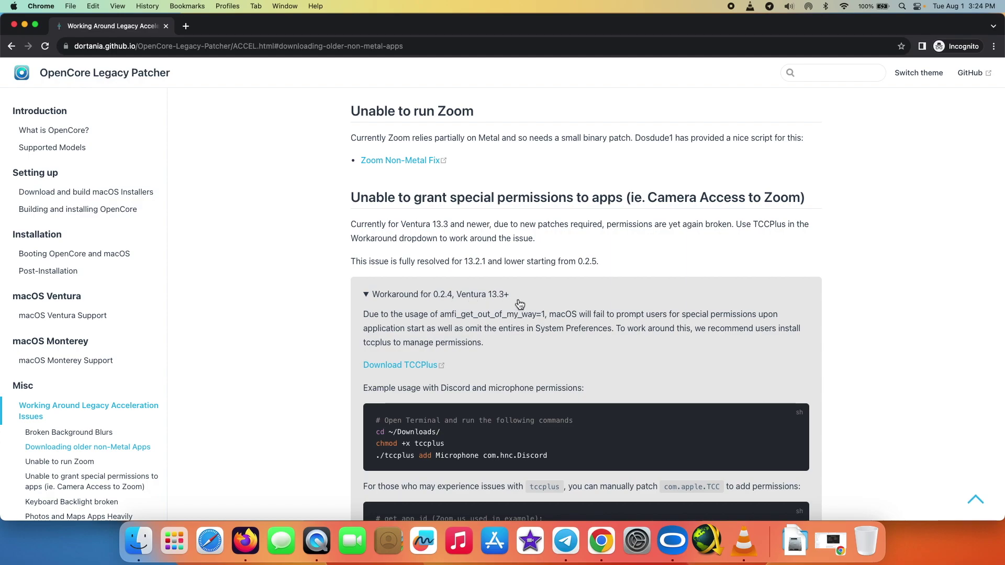
pyautogui.click(400, 366)
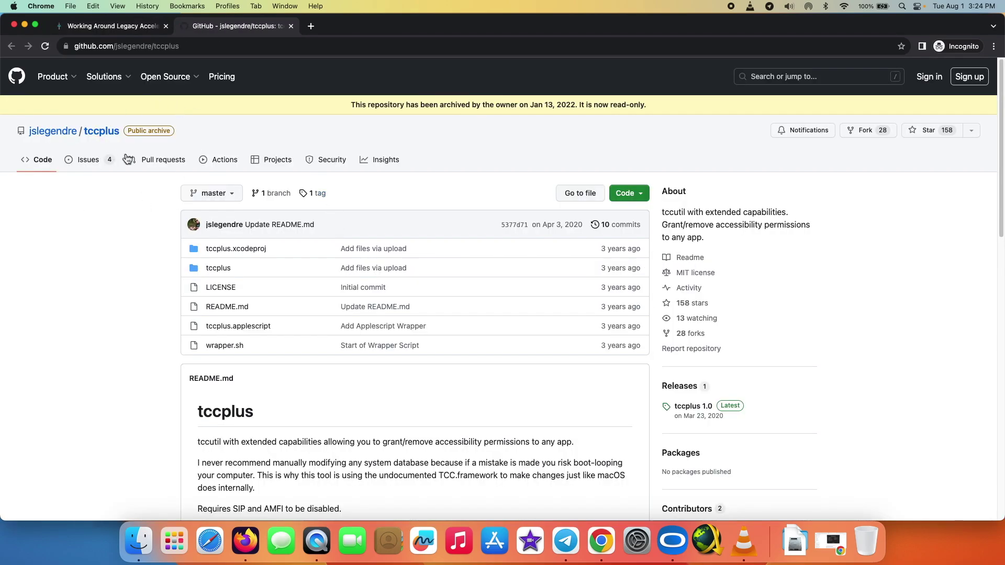
pyautogui.scroll(-1, 717, 303)
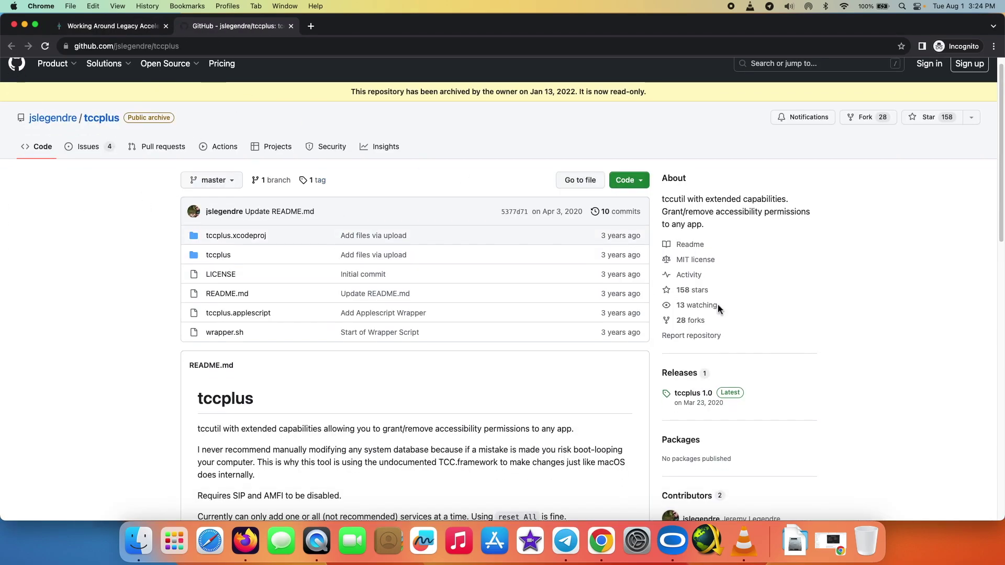
pyautogui.click(684, 376)
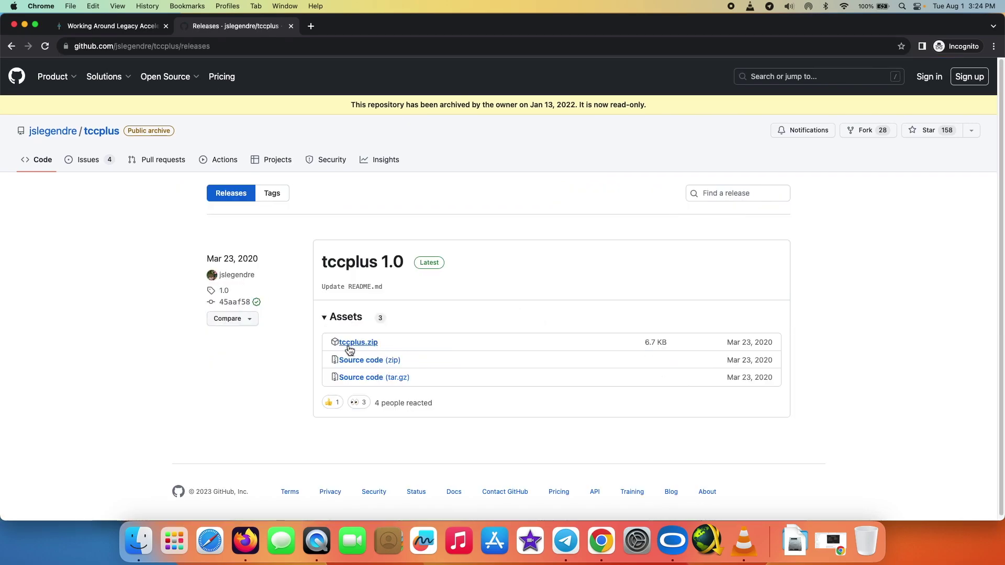
pyautogui.click(362, 348)
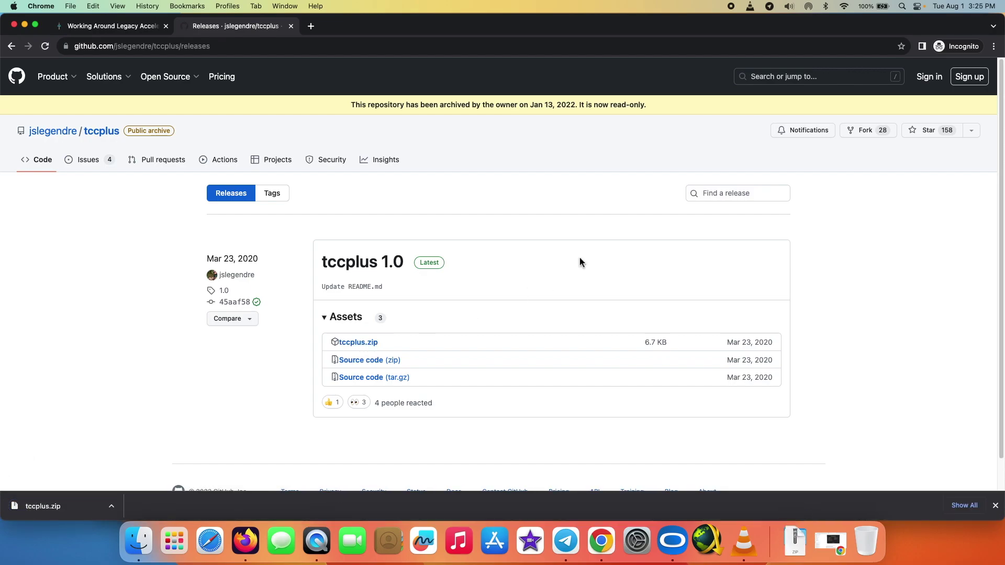
pyautogui.click(795, 542)
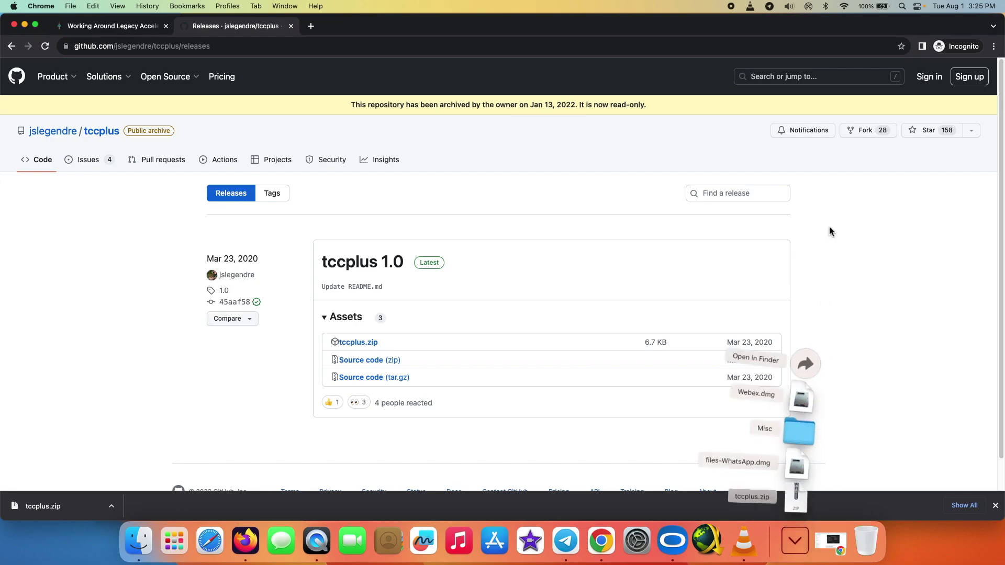
# Step: Extract tccplus.zip in the Downloads folder to get the 37 KB tccplus executable, then close the window
pyautogui.click(805, 366)
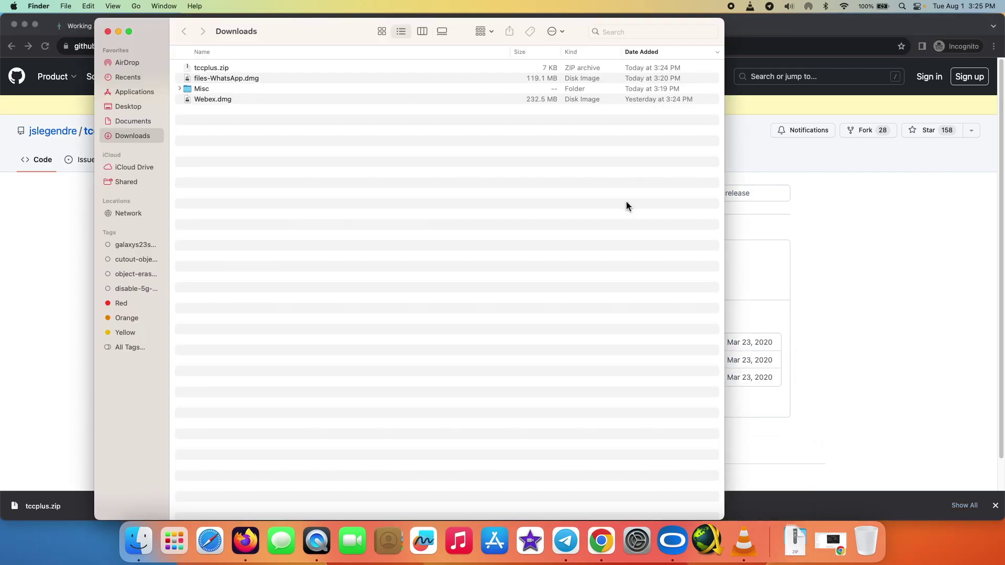
pyautogui.doubleClick(224, 69)
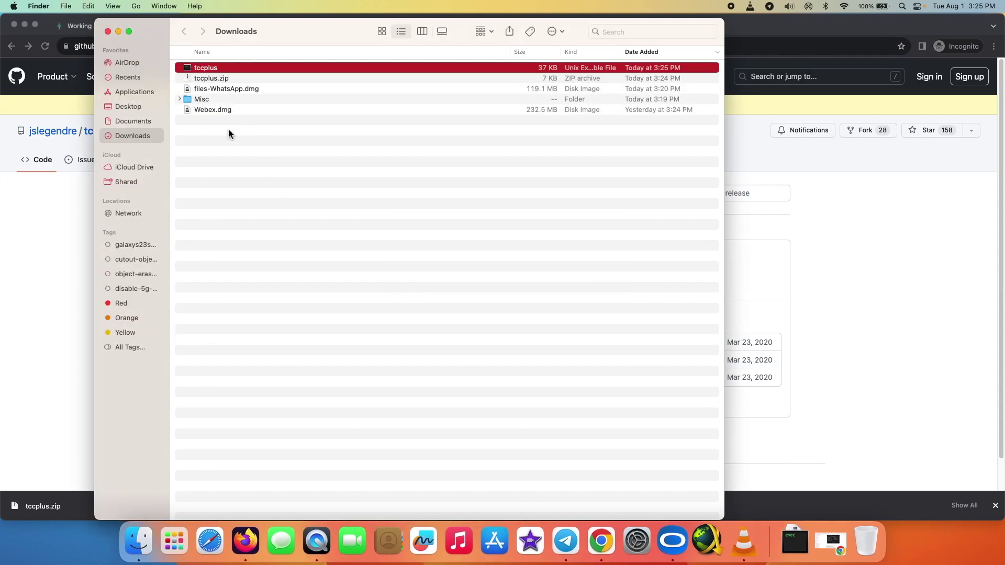
pyautogui.click(259, 182)
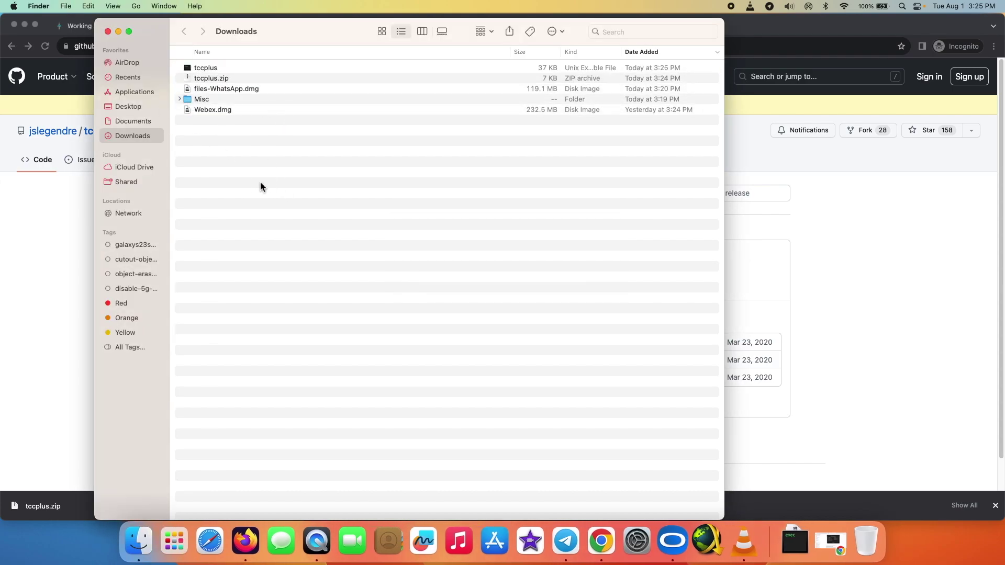
pyautogui.click(206, 68)
pyautogui.click(108, 32)
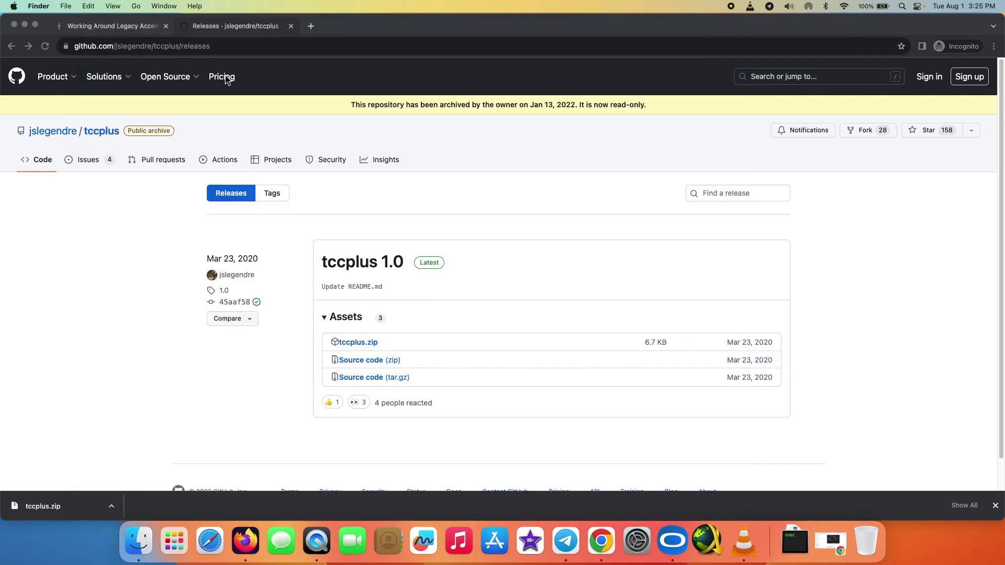
pyautogui.click(139, 26)
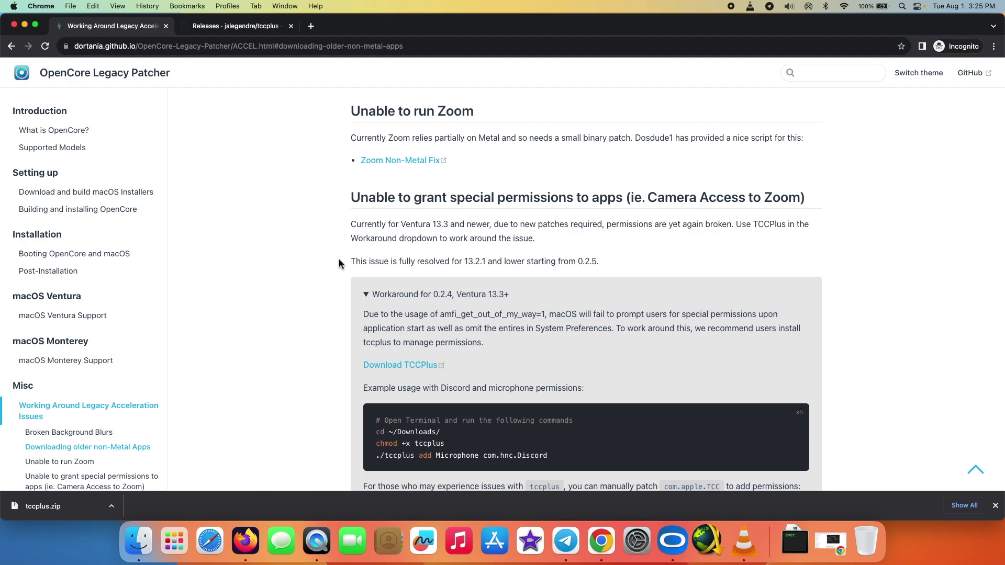
# Step: Launch Terminal by searching 'terminal' in Spotlight
pyautogui.scroll(-2, 339, 264)
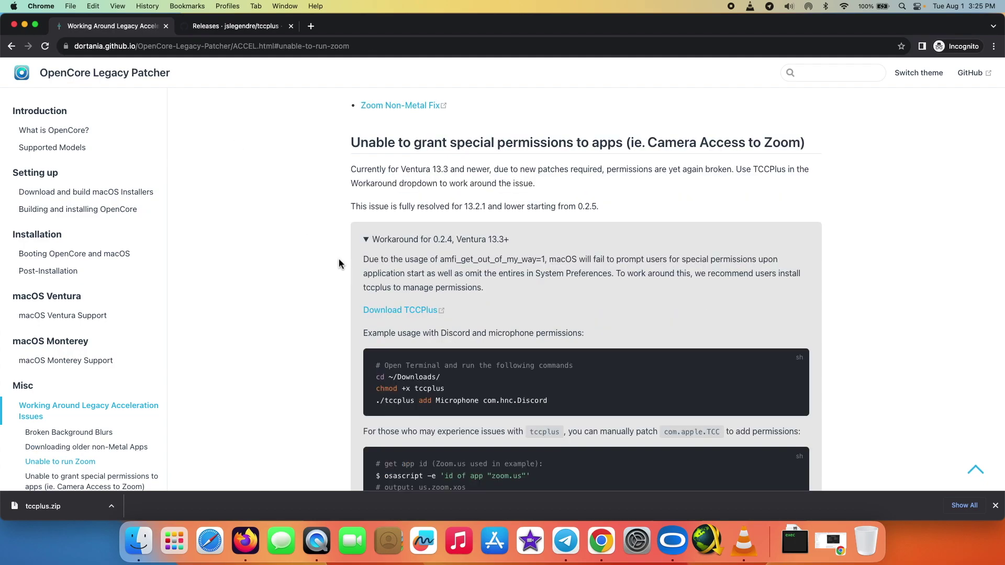
pyautogui.press('super+space')
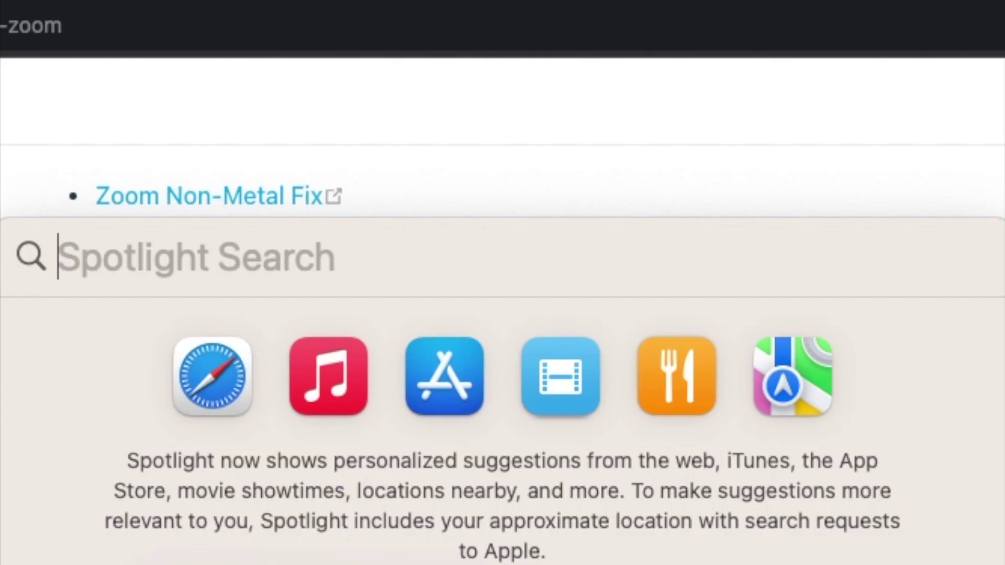
pyautogui.write('terminal')
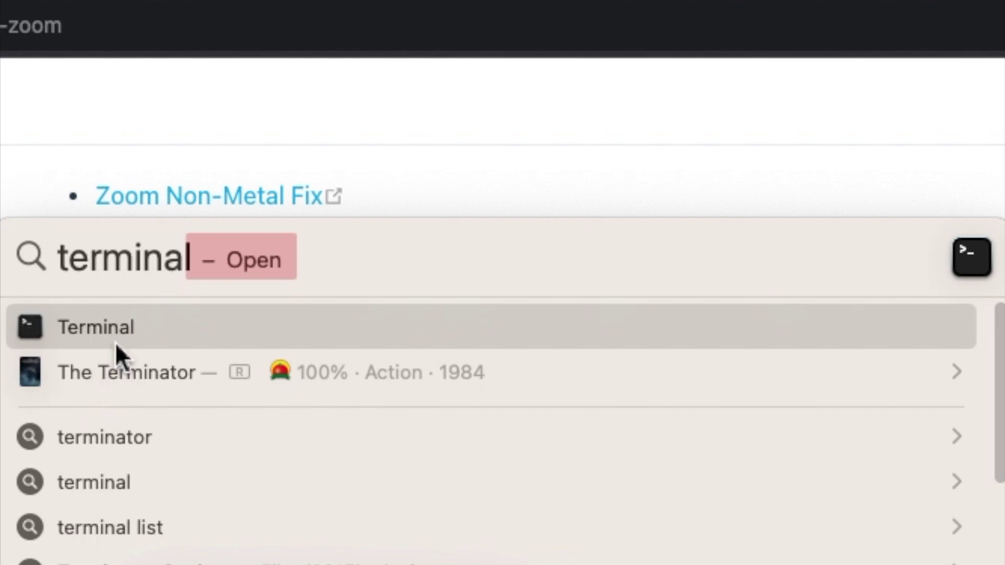
pyautogui.click(109, 325)
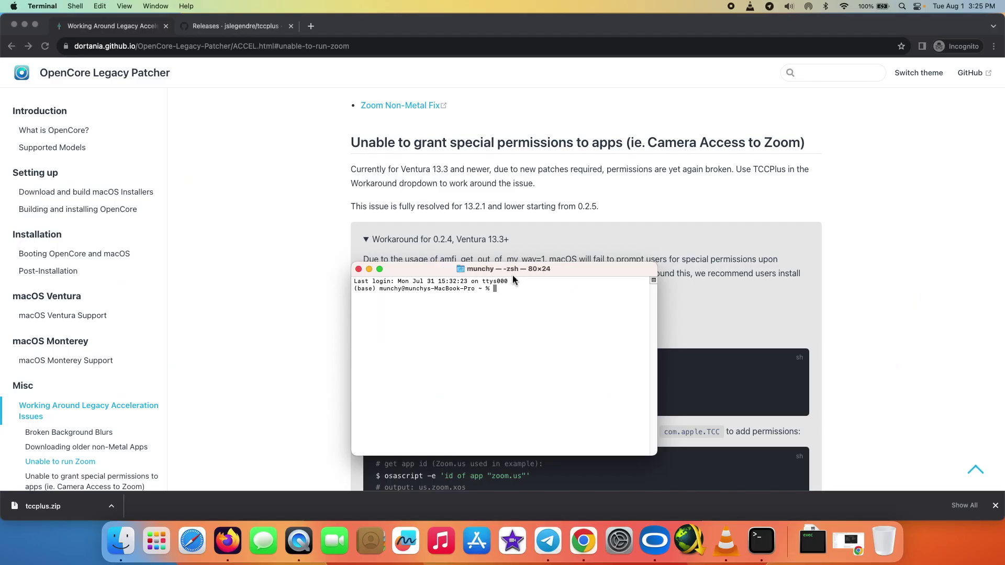
# Step: Enlarge the Terminal window to 137x38 and print the current directory with pwd
pyautogui.moveTo(513, 269); pyautogui.dragTo(341, 112)
pyautogui.doubleClick(340, 112)
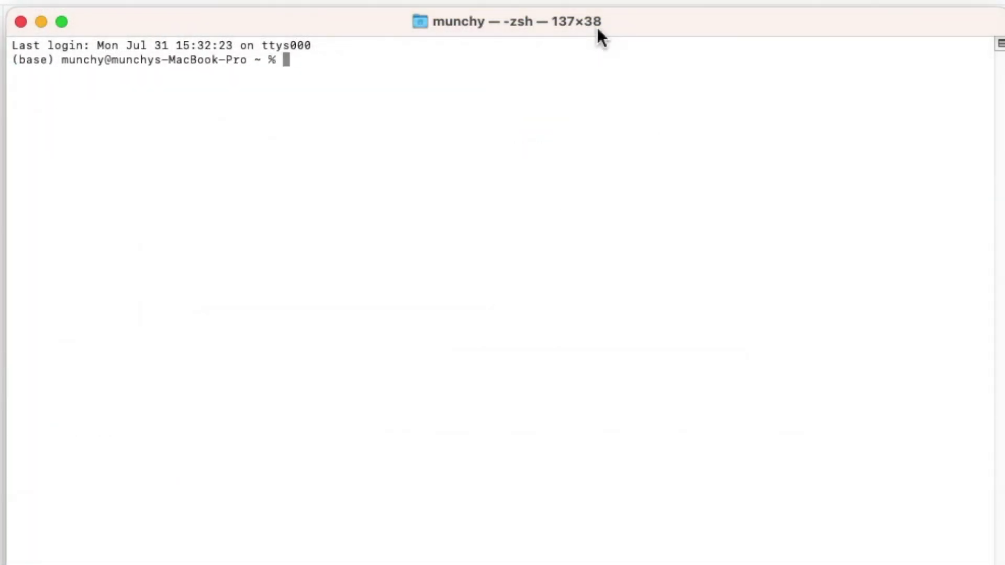
pyautogui.write('pwd')
pyautogui.press('Return')
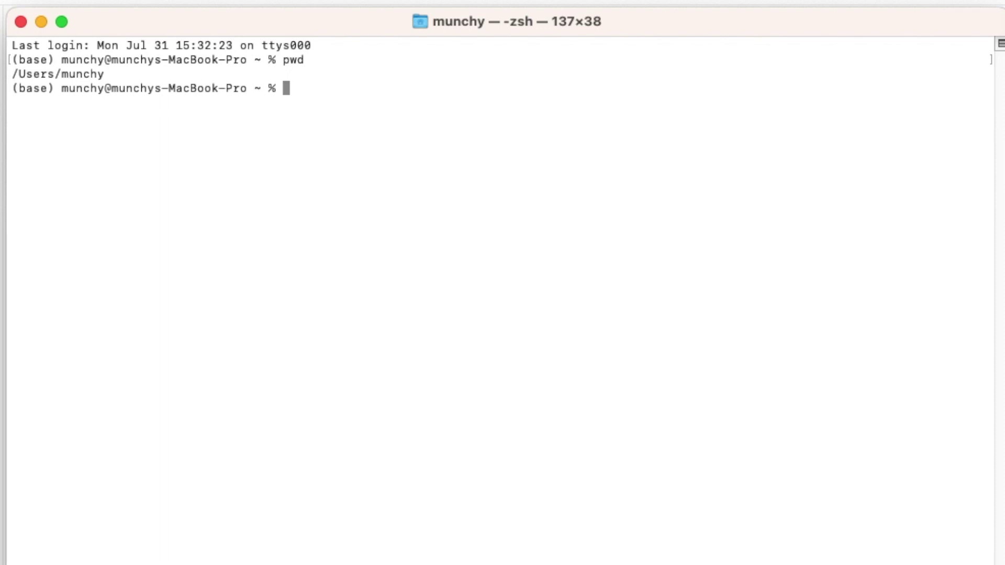
# Step: Change into Downloads, confirm with pwd, list files with ls -al, and type chmod +x tccplus
pyautogui.write('cd Downloads')
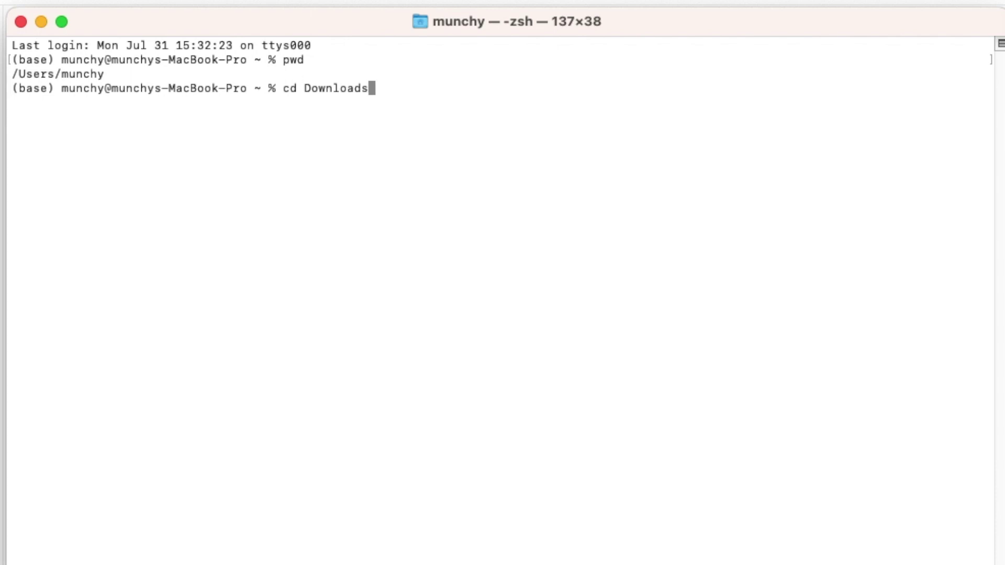
pyautogui.press('Return')
pyautogui.write('pwd')
pyautogui.press('Return')
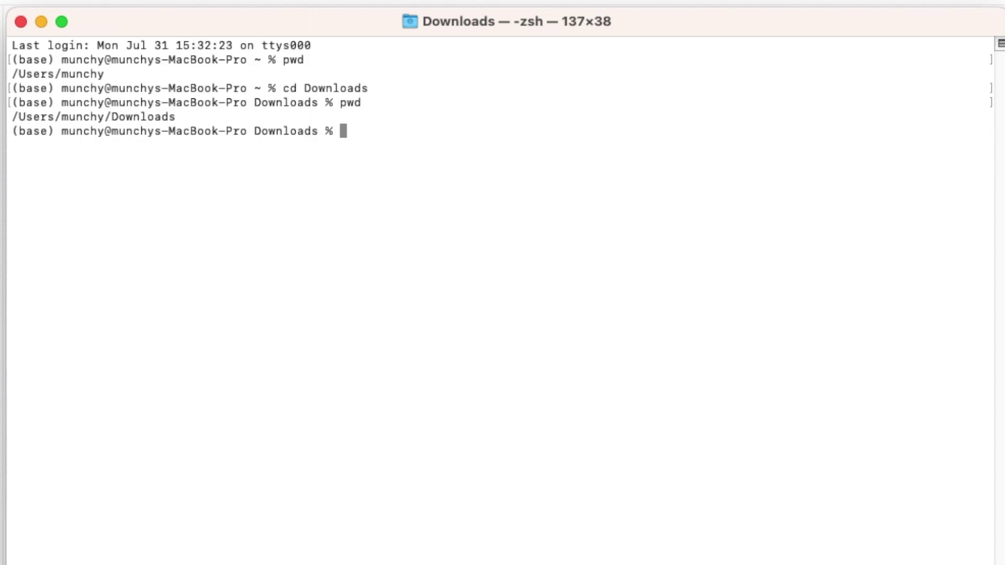
pyautogui.write('ls -al')
pyautogui.press('Return')
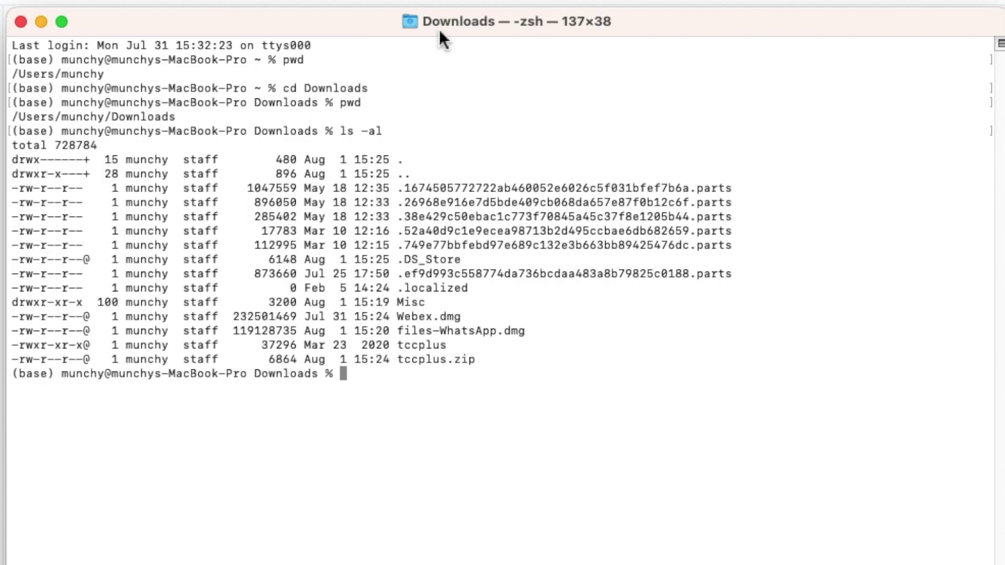
pyautogui.write('chmod +x tcc')
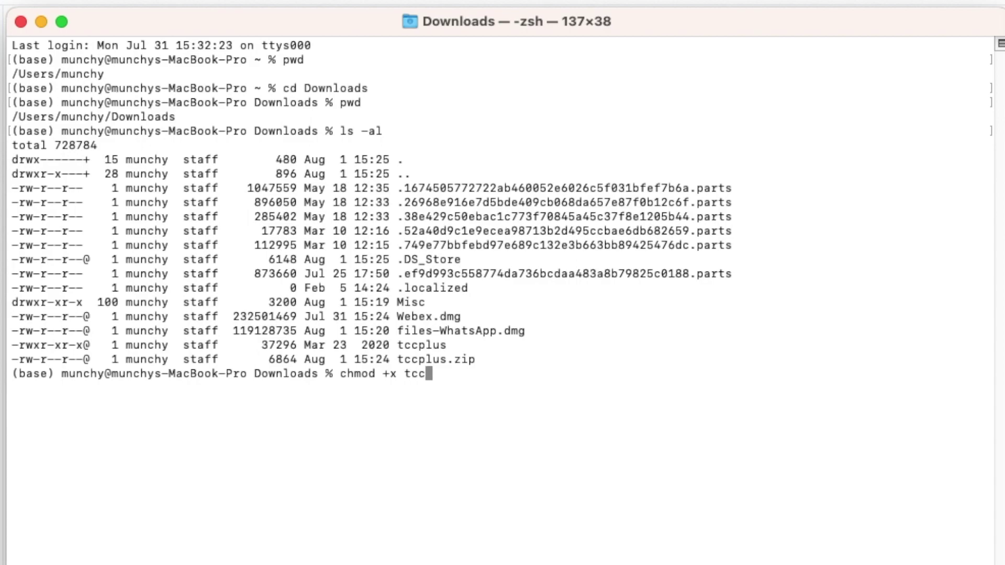
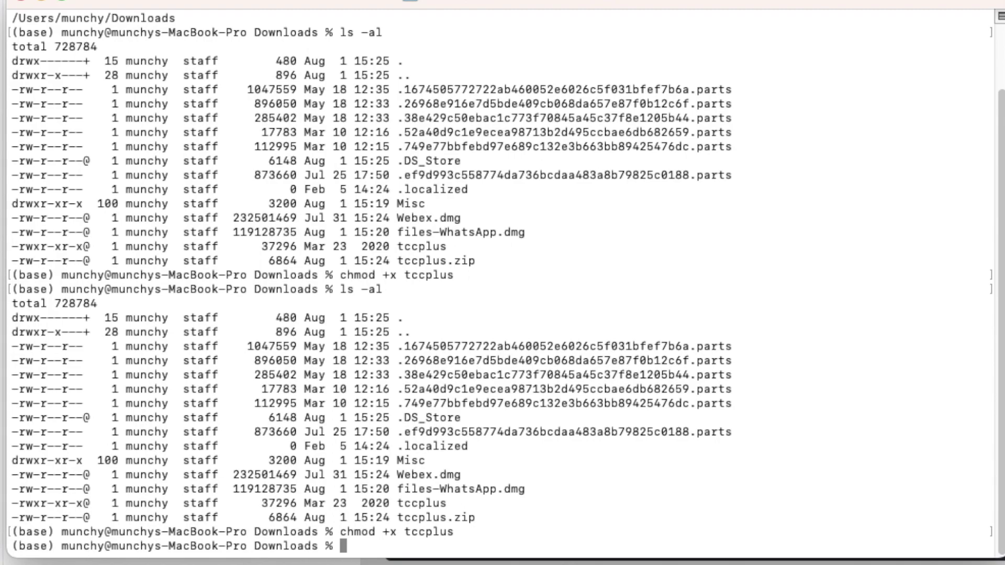
# Step: Partly type the query osascript -e 'id of app ", correcting the spacing before the opening quote
pyautogui.write("osascript -e 'id of app")
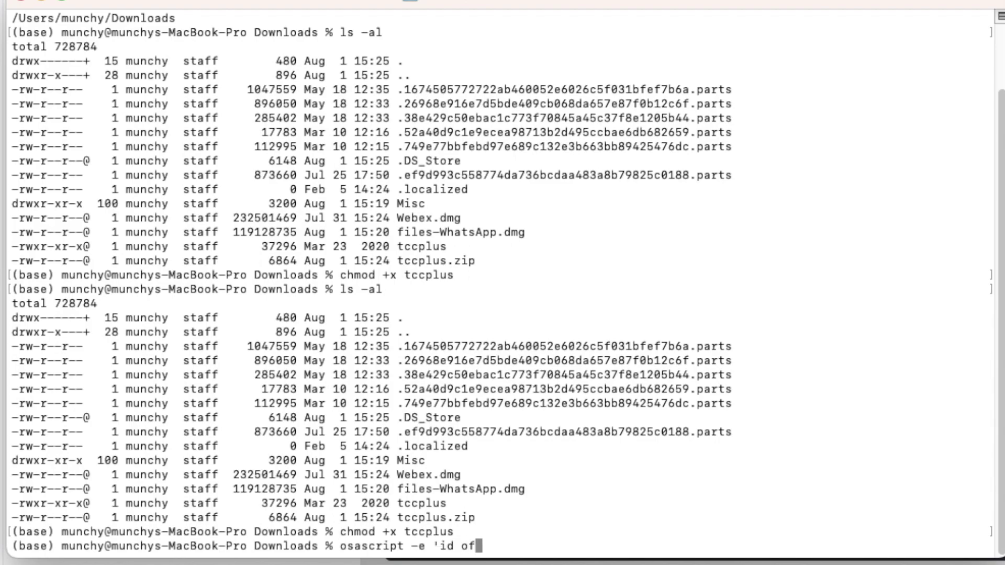
pyautogui.write('"')
pyautogui.press('BackSpace')
pyautogui.write('"')
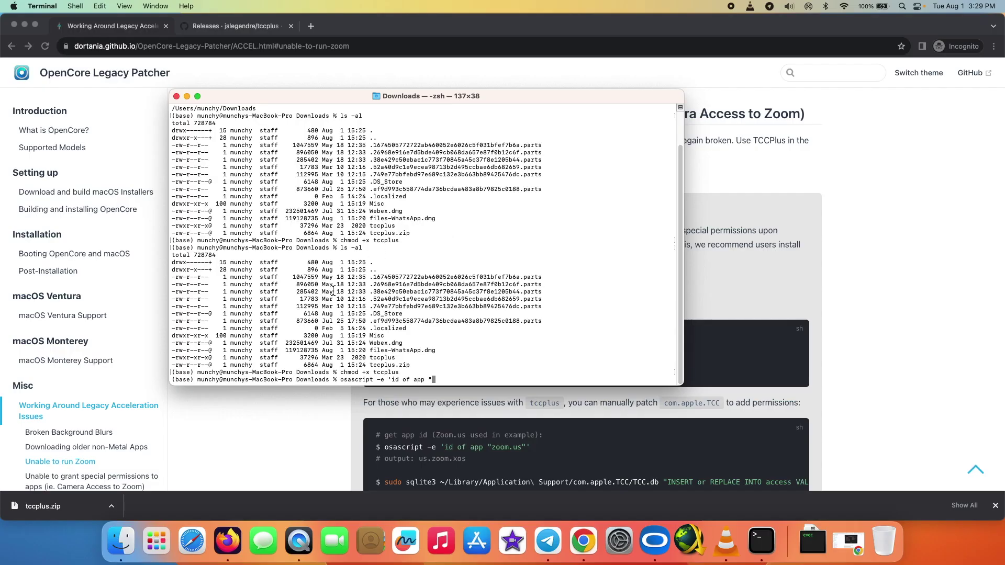
pyautogui.click(164, 548)
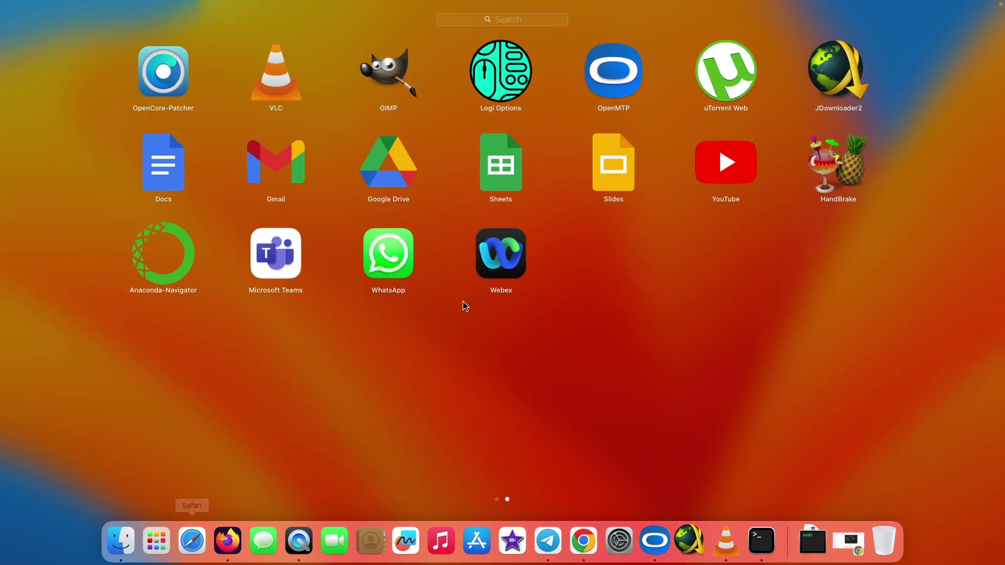
pyautogui.click(497, 499)
pyautogui.click(508, 500)
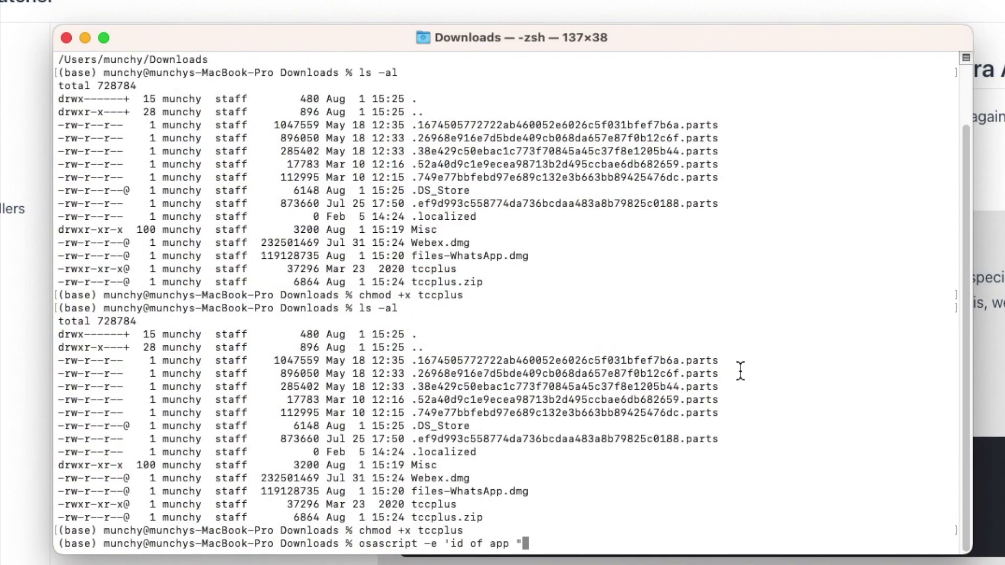
# Step: Complete and run the id query for "WhatsApp", which prints WhatsApp, then begin a ./ command
pyautogui.write('WhatsApp"')
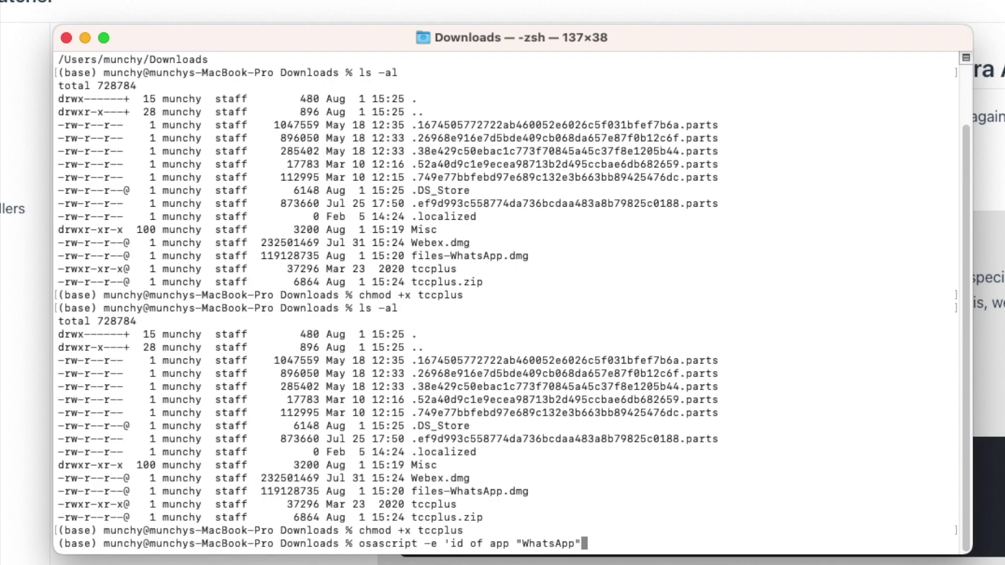
pyautogui.write("'")
pyautogui.press('Return')
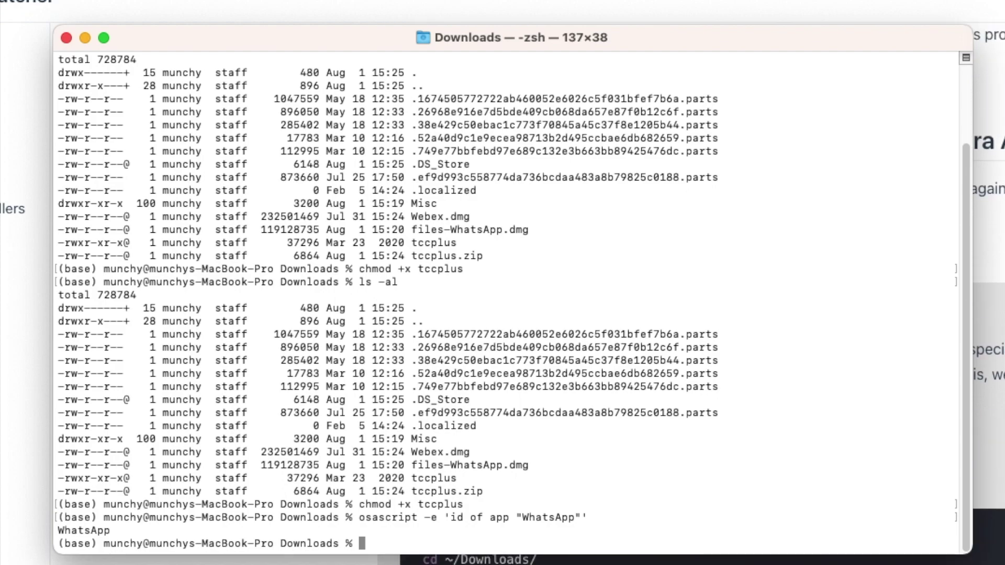
pyautogui.write('./')
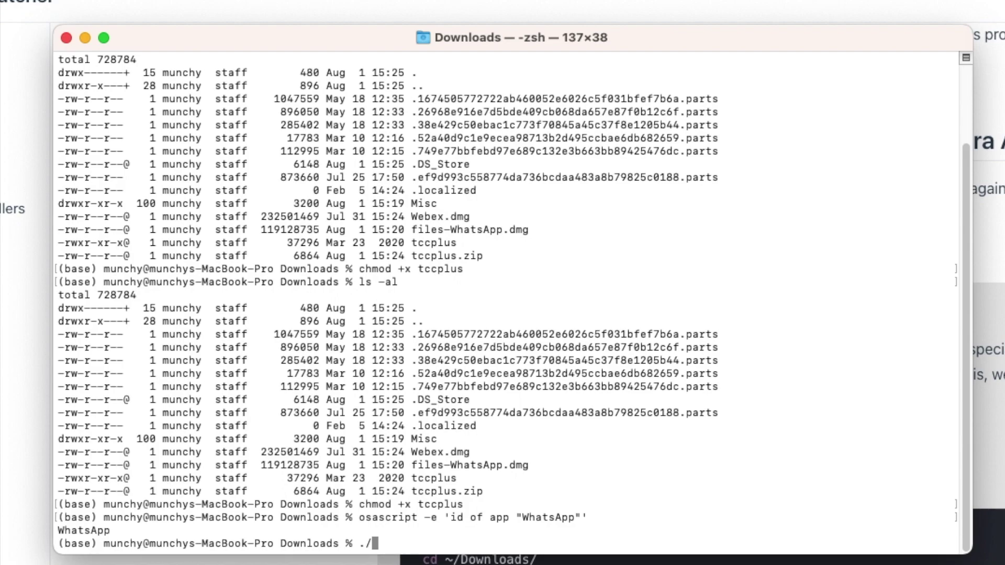
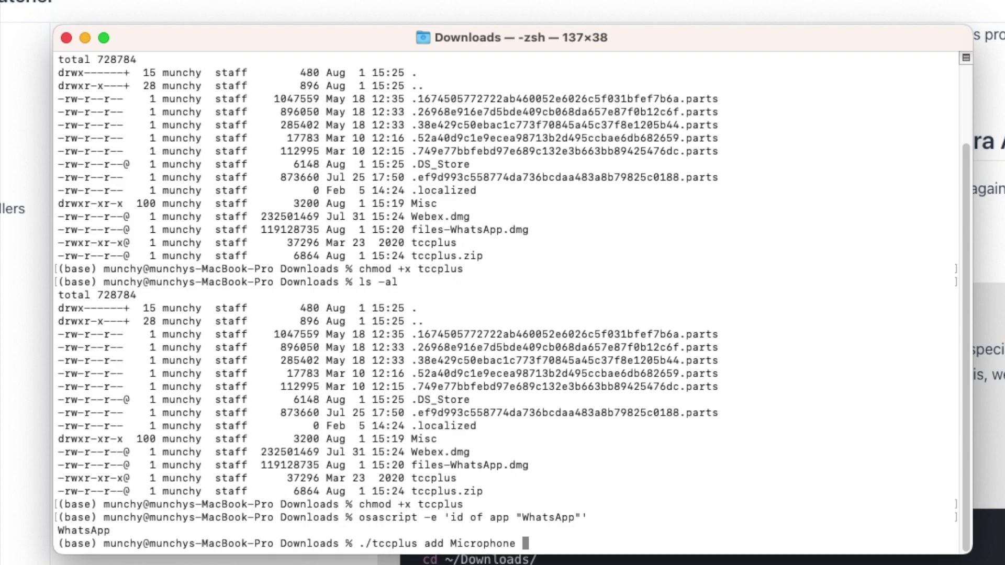
# Step: Finish the command as './tccplus add Microphone WhatsApp' at the Downloads prompt
pyautogui.write('Whats')
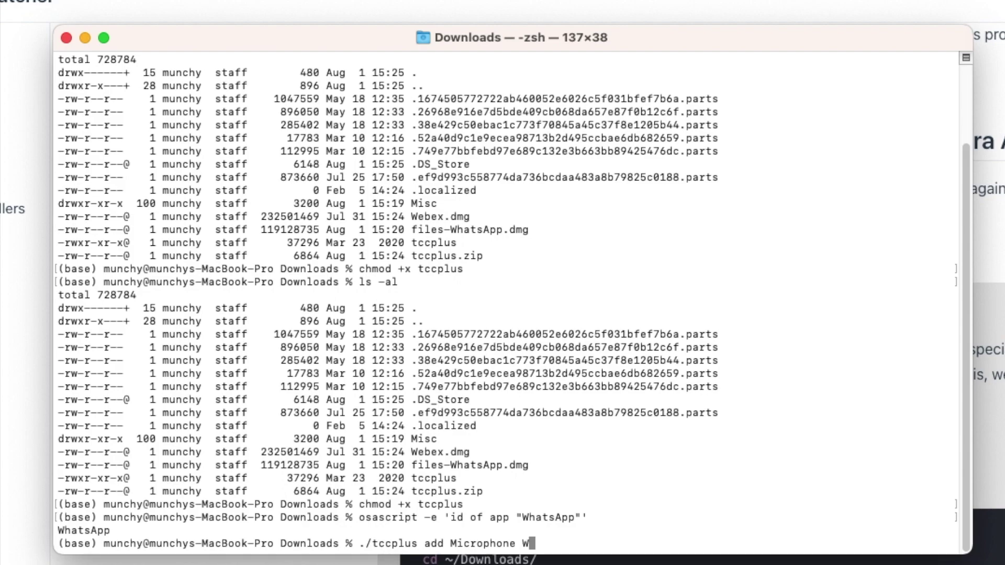
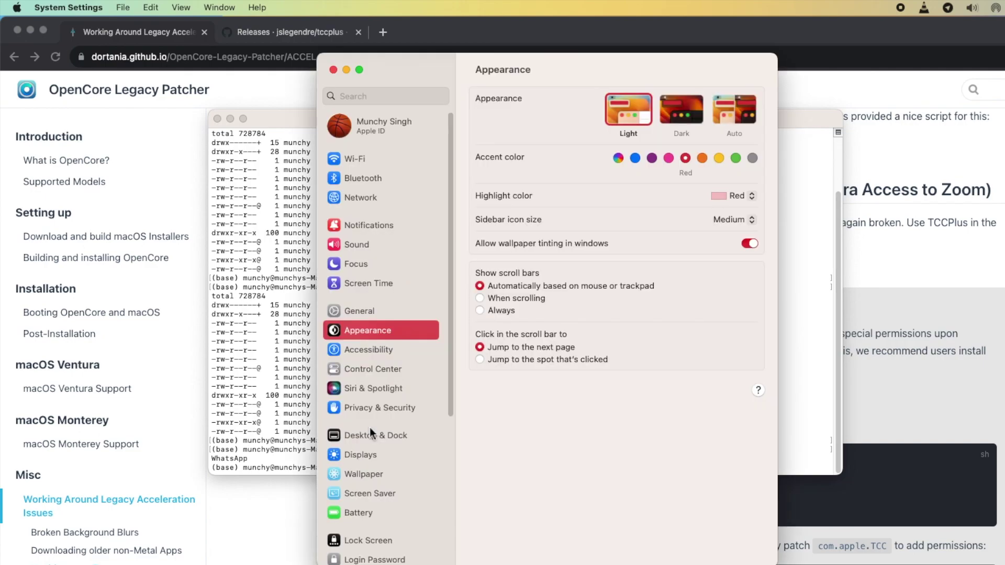
# Step: In Privacy & Security, check the Camera list to confirm WhatsApp has no camera access
pyautogui.click(371, 414)
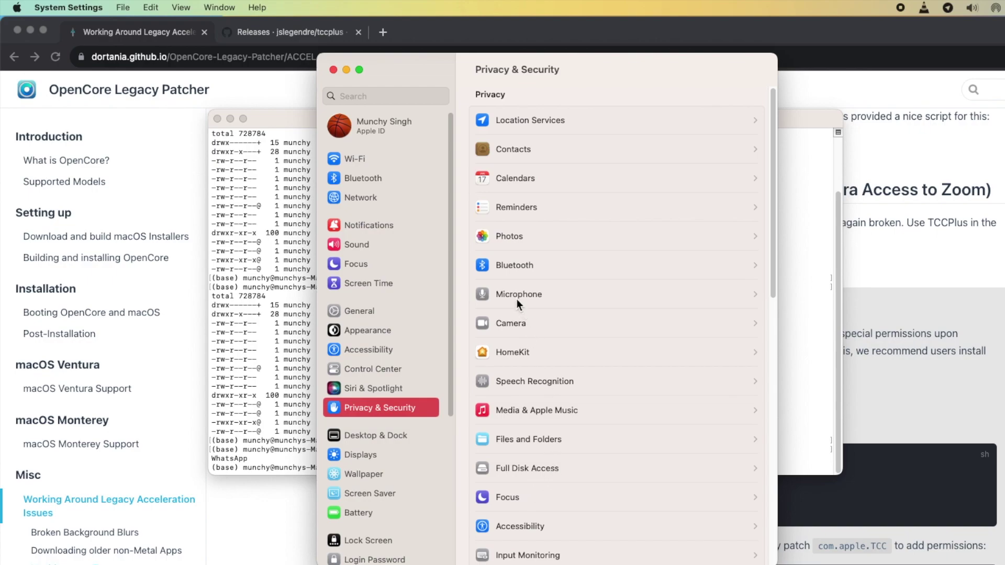
pyautogui.click(518, 324)
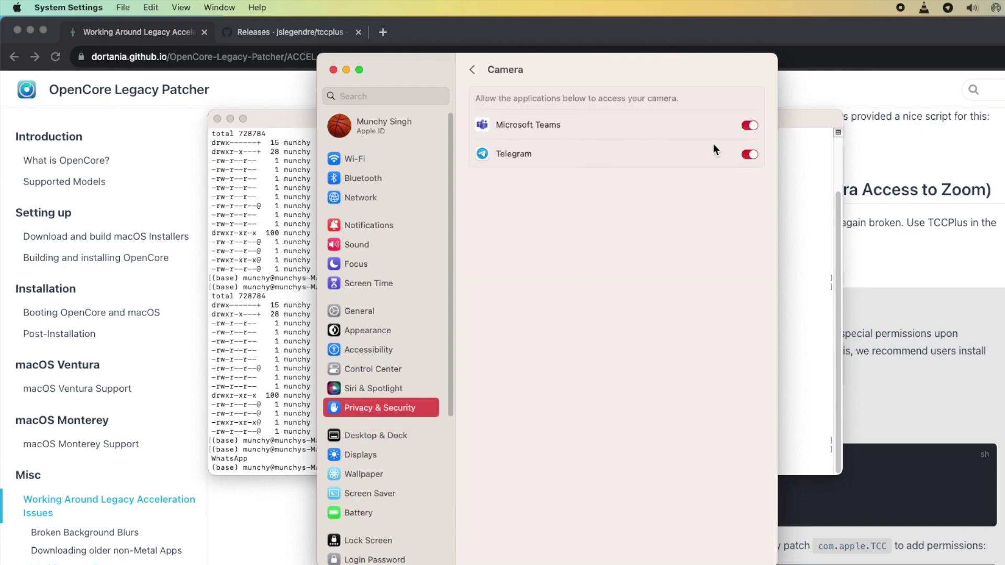
pyautogui.click(472, 70)
# Step: Confirm WhatsApp is absent from the Microphone list, then bring Terminal back to the front
pyautogui.click(553, 300)
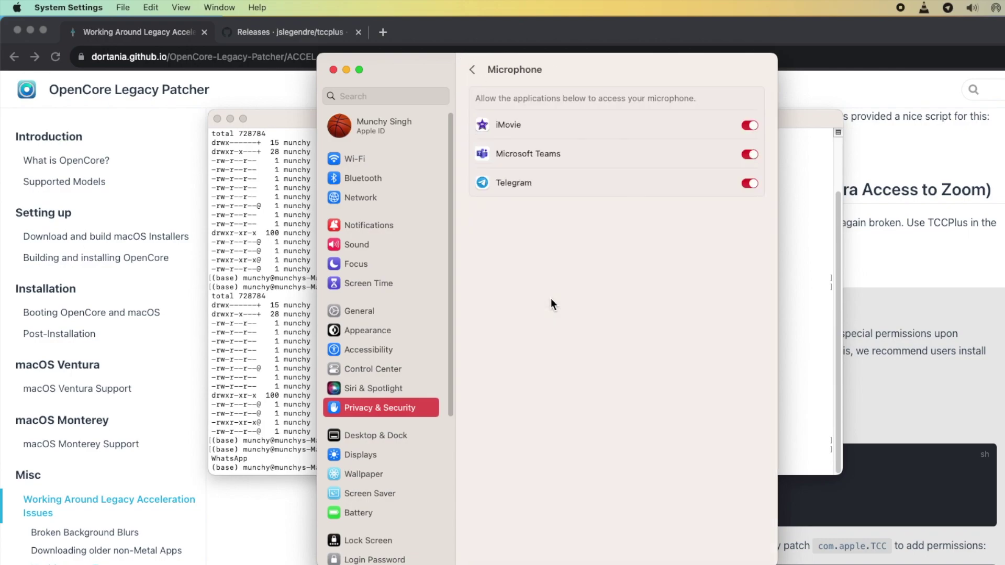
pyautogui.click(472, 70)
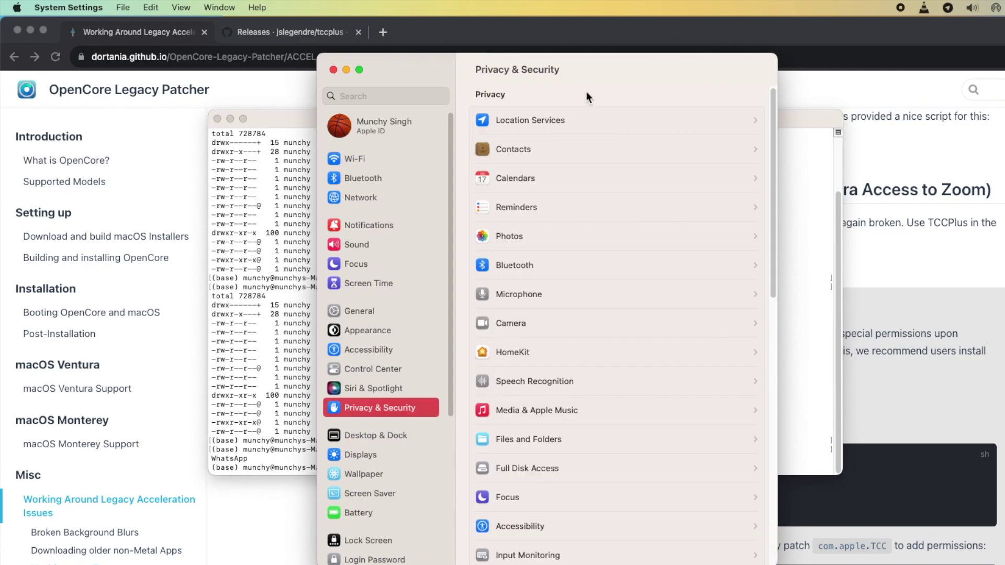
pyautogui.click(803, 118)
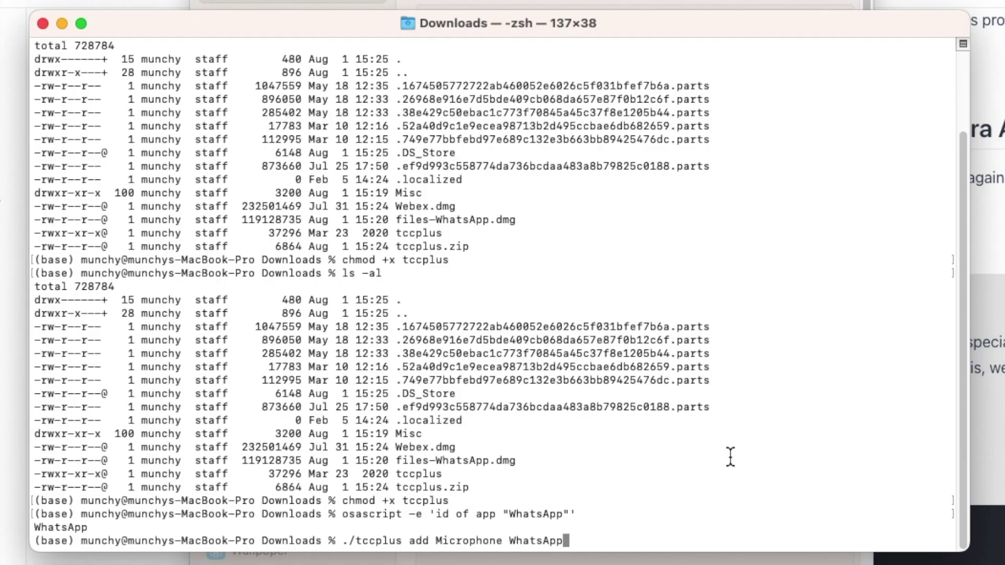
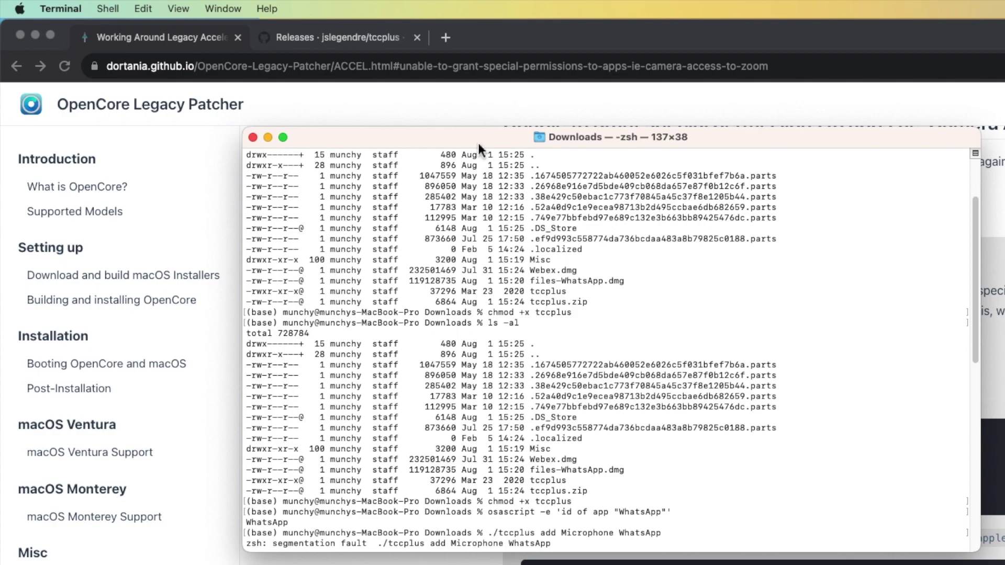
# Step: Open a second Terminal window with the Basic profile from the Shell menu
pyautogui.click(112, 9)
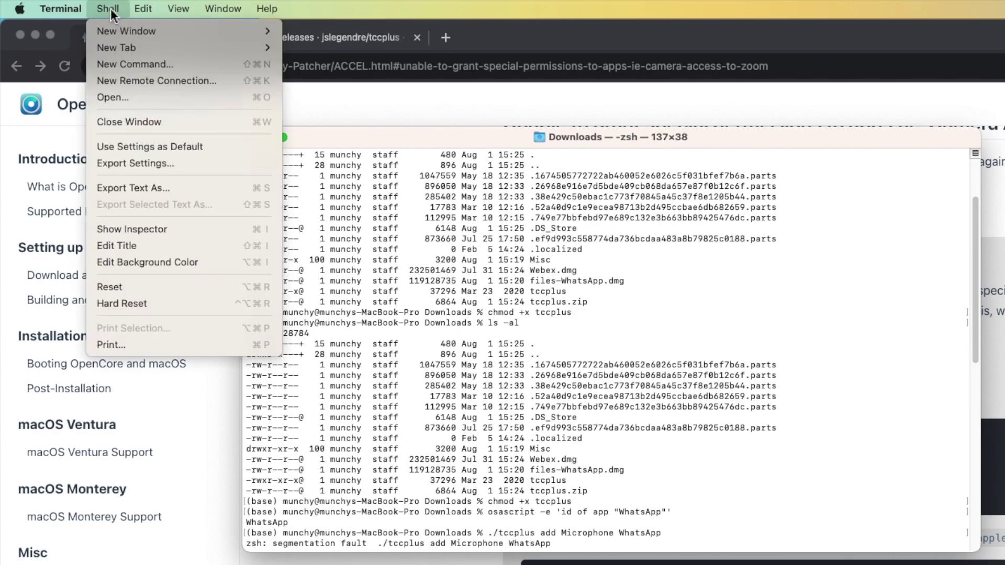
pyautogui.moveTo(124, 30)
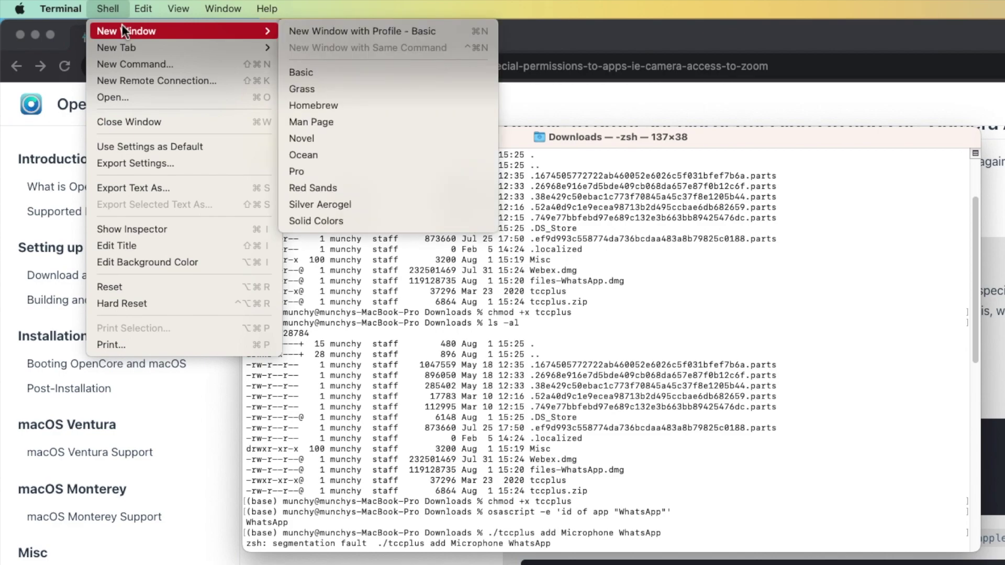
pyautogui.click(365, 30)
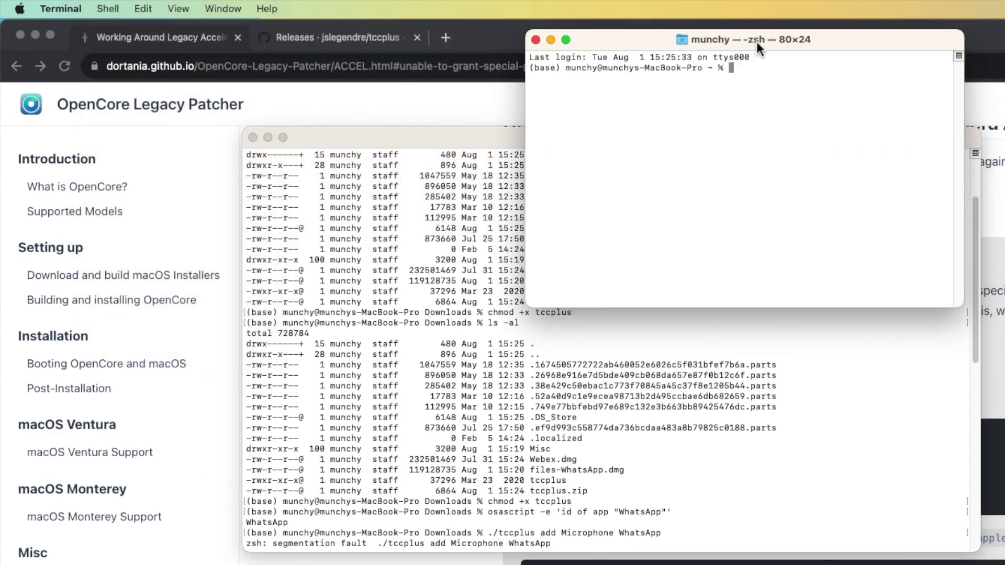
# Step: Move and enlarge the new window to 122×33, check the directory with pwd, and cd into Downloads
pyautogui.moveTo(764, 39); pyautogui.dragTo(755, 96)
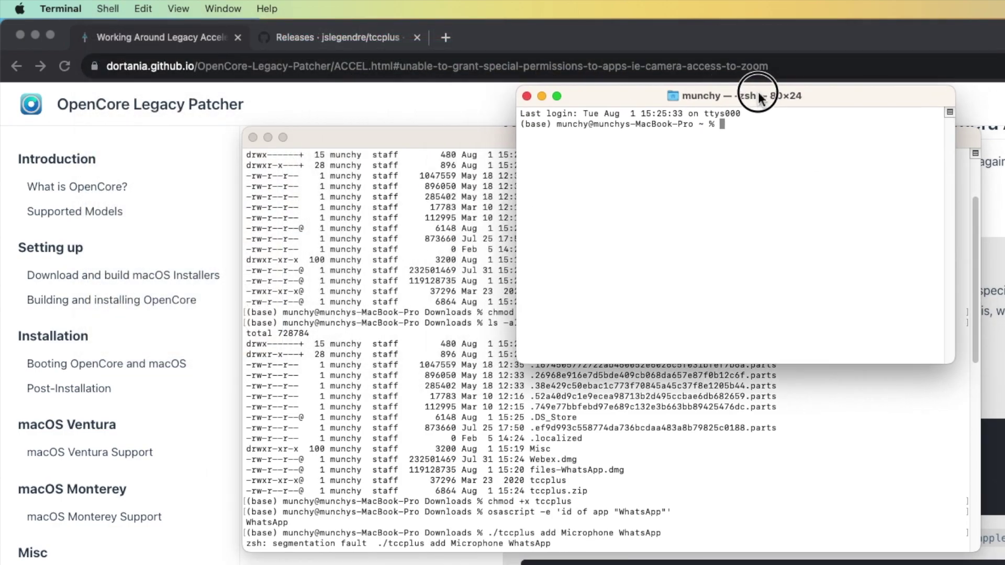
pyautogui.moveTo(951, 359); pyautogui.dragTo(1004, 458)
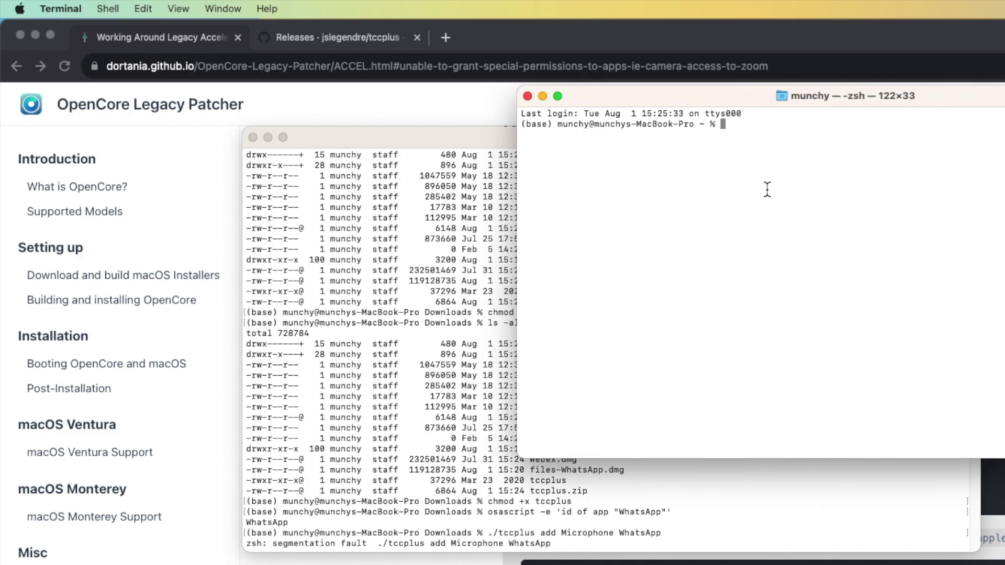
pyautogui.write('pwd')
pyautogui.press('Return')
pyautogui.write('cd Downloads')
pyautogui.press('Return')
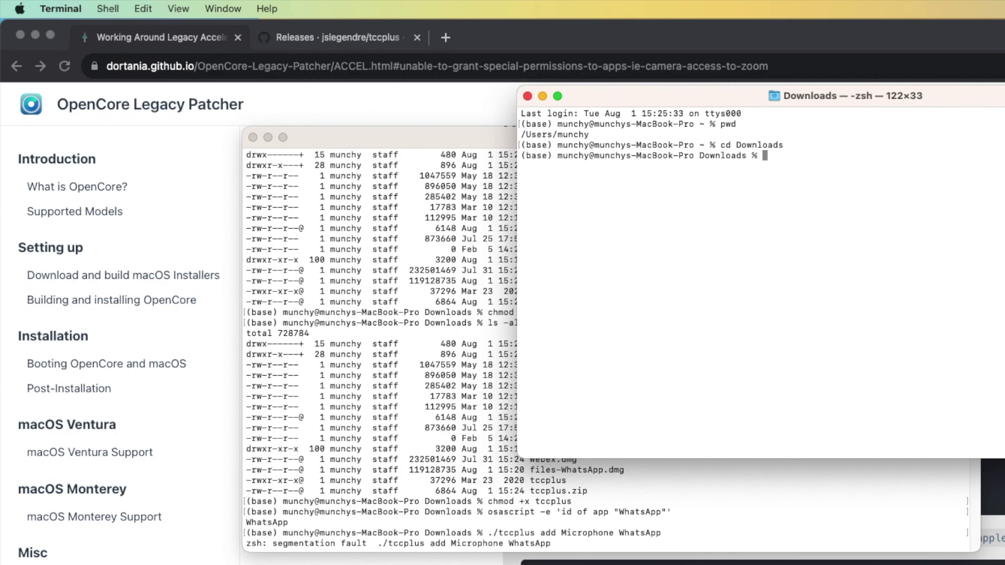
# Step: Run ./tccplus add Microphone WhatsApp to grant WhatsApp microphone access
pyautogui.write('./tccplus add Microphone WhatsApp')
pyautogui.press('Return')
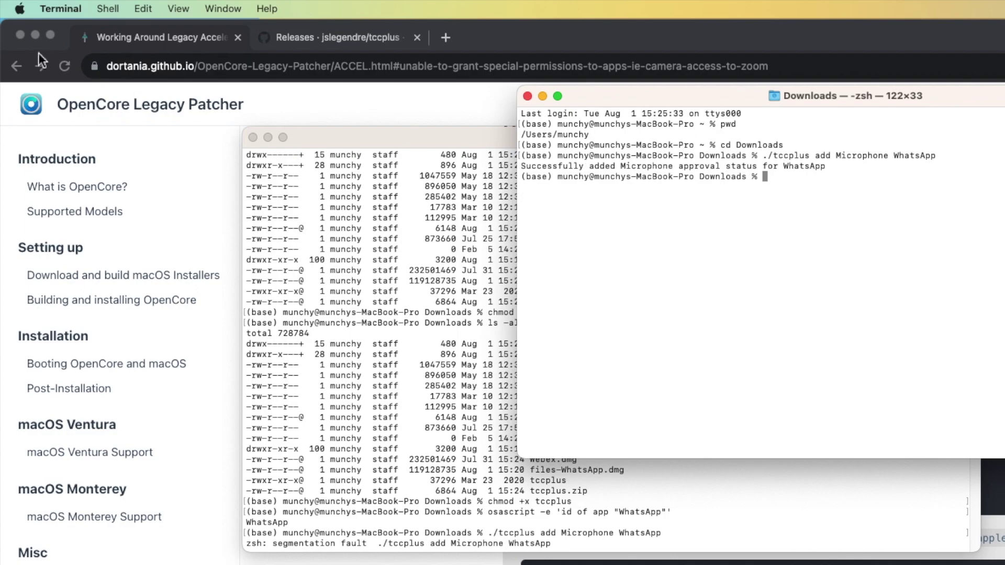
pyautogui.click(21, 10)
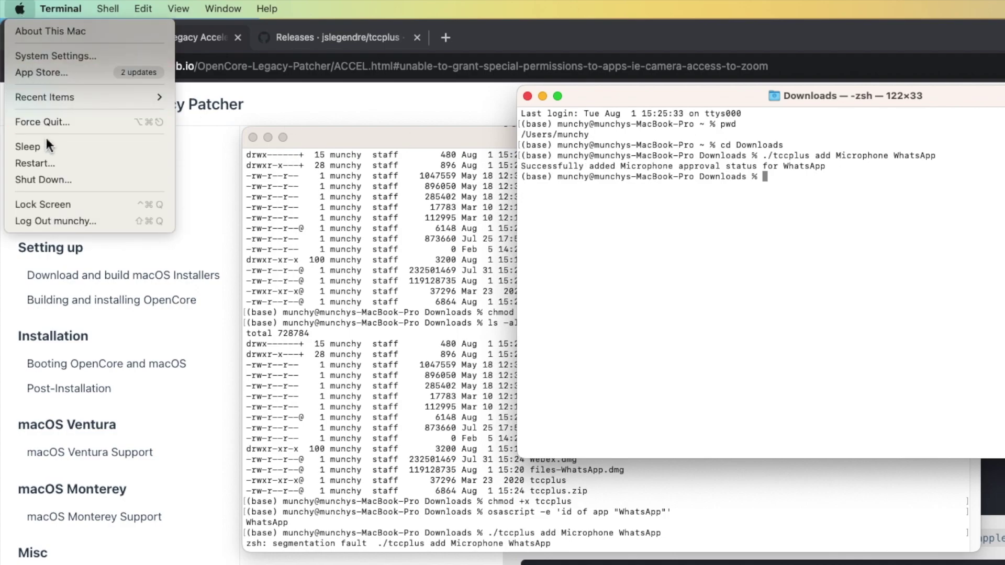
# Step: Check System Settings' Privacy & Security Microphone list shows WhatsApp allowed, then return to Terminal
pyautogui.click(55, 55)
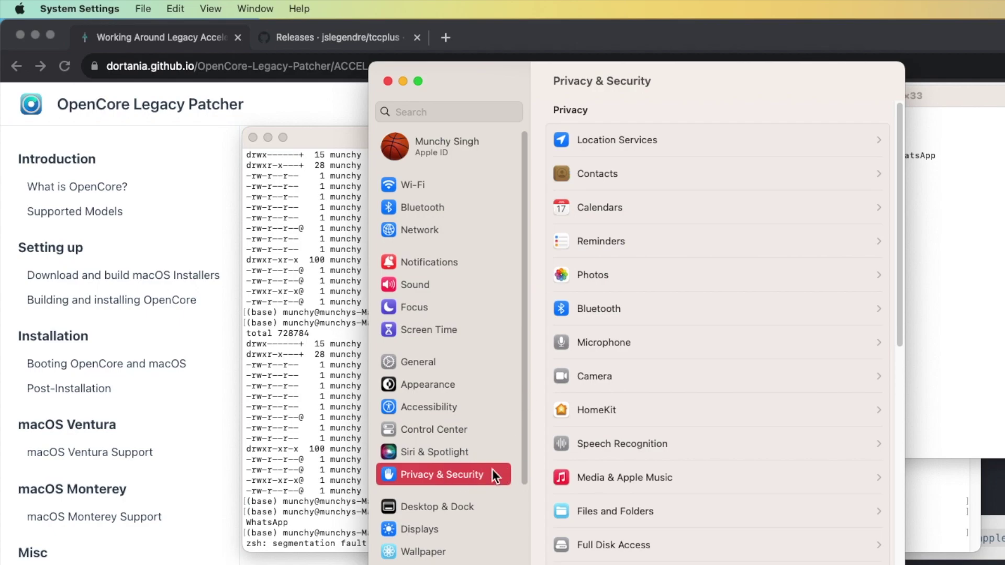
pyautogui.click(634, 350)
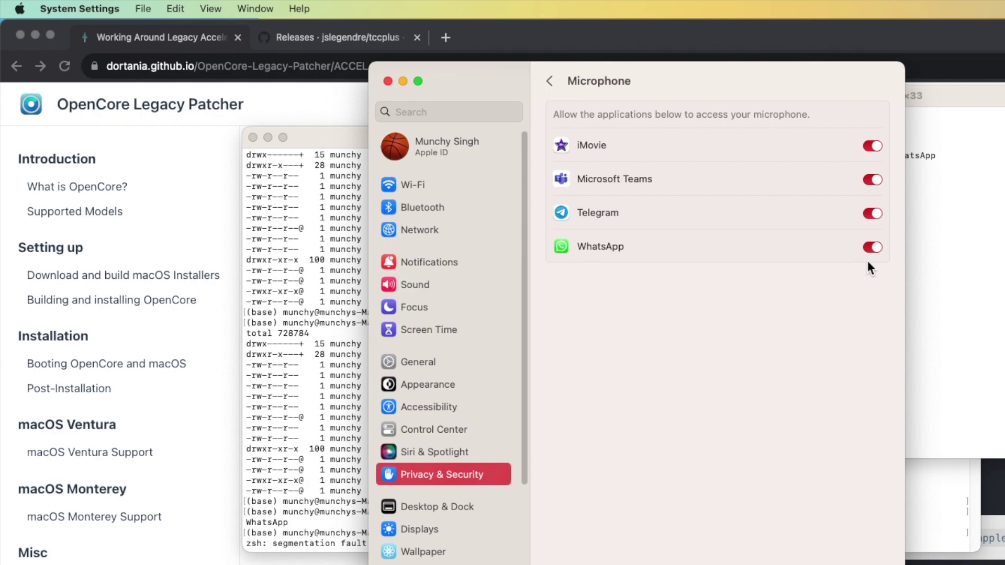
pyautogui.click(551, 81)
pyautogui.click(938, 104)
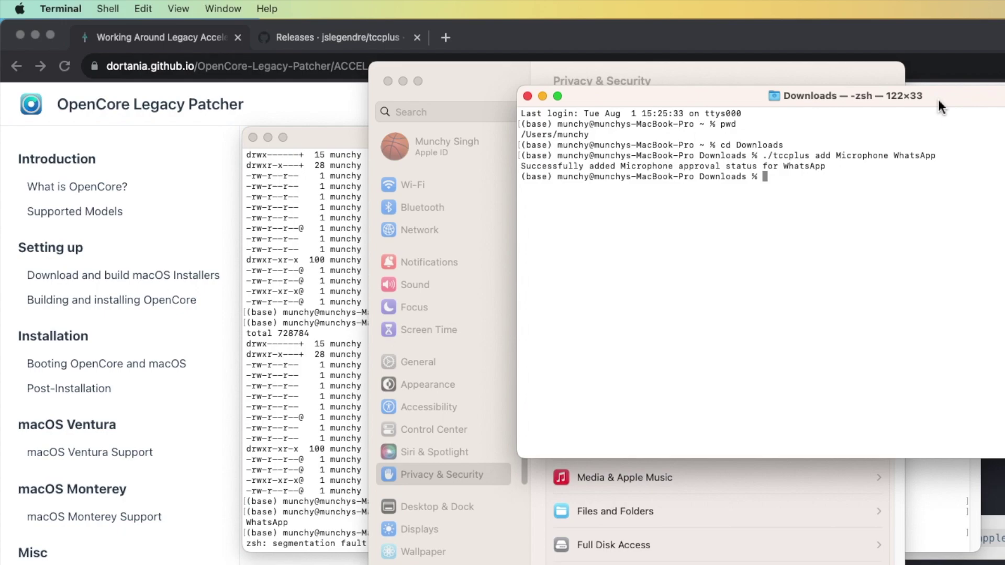
# Step: Edit the previous command to ./tccplus add Camera WhatsApp and run it
pyautogui.press('Up')
pyautogui.press('Left')
pyautogui.press('Left')
pyautogui.press('Left')
pyautogui.press('Left')
pyautogui.press('Left')
pyautogui.press('Left')
pyautogui.press('Left')
pyautogui.press('Left')
pyautogui.press('Left')
pyautogui.press('Left')
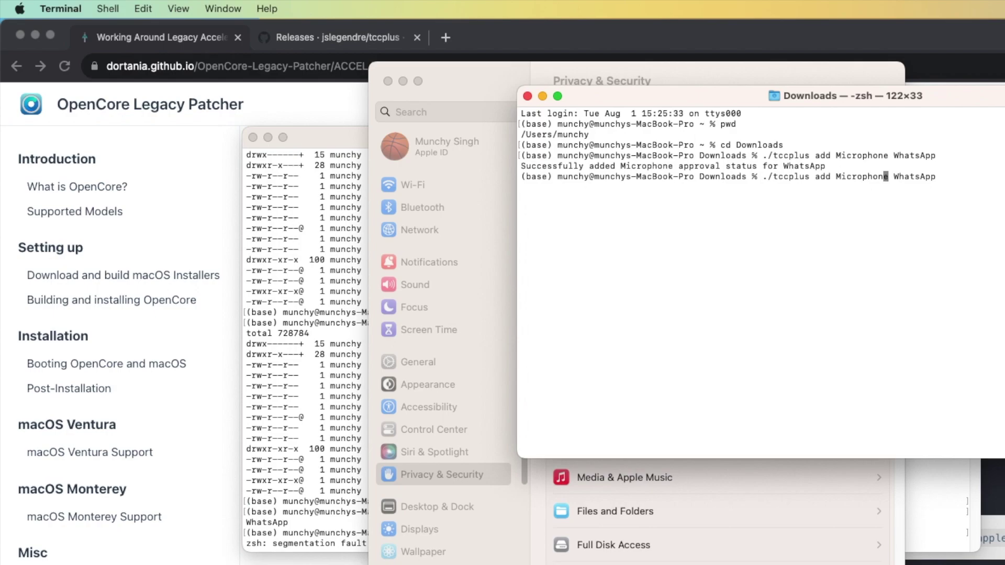
pyautogui.press('BackSpace')
pyautogui.press('BackSpace')
pyautogui.press('BackSpace')
pyautogui.press('BackSpace')
pyautogui.press('BackSpace')
pyautogui.press('BackSpace')
pyautogui.press('BackSpace')
pyautogui.press('BackSpace')
pyautogui.press('BackSpace')
pyautogui.write('Camer')
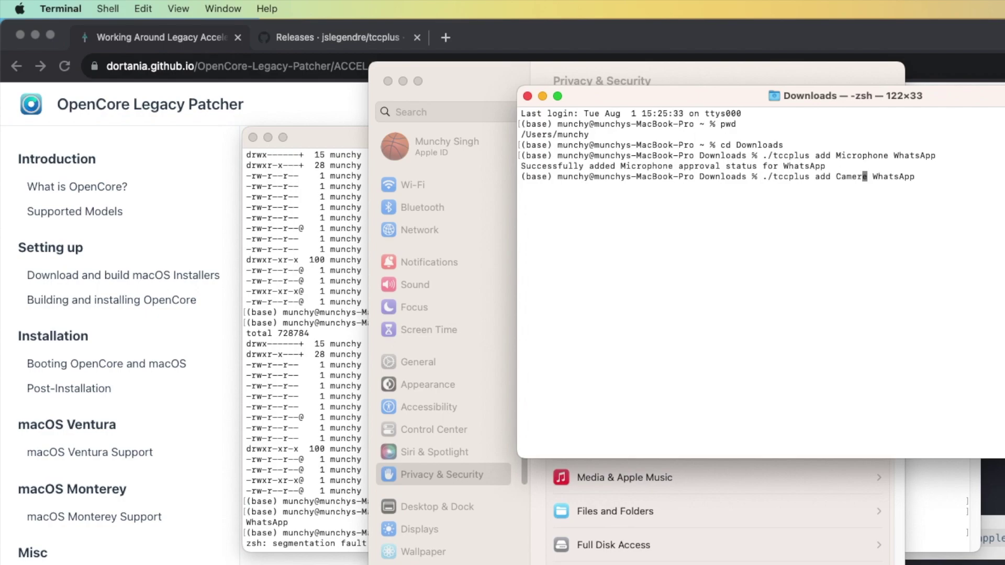
pyautogui.write('a')
pyautogui.press('Delete')
pyautogui.press('Right')
pyautogui.press('Right')
pyautogui.press('Right')
pyautogui.press('Right')
pyautogui.press('Right')
pyautogui.press('Right')
pyautogui.press('Right')
pyautogui.press('Right')
pyautogui.press('Return')
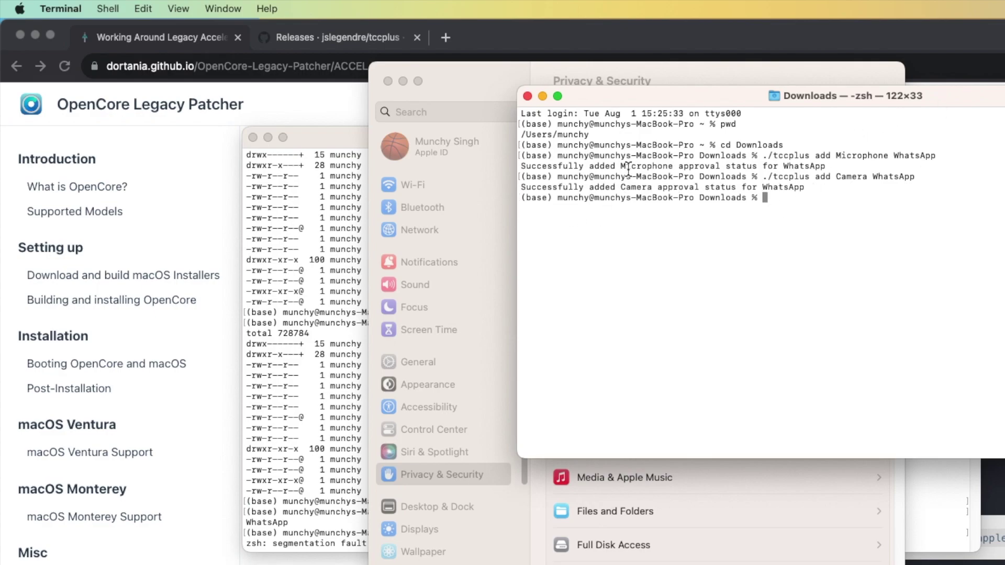
pyautogui.click(586, 78)
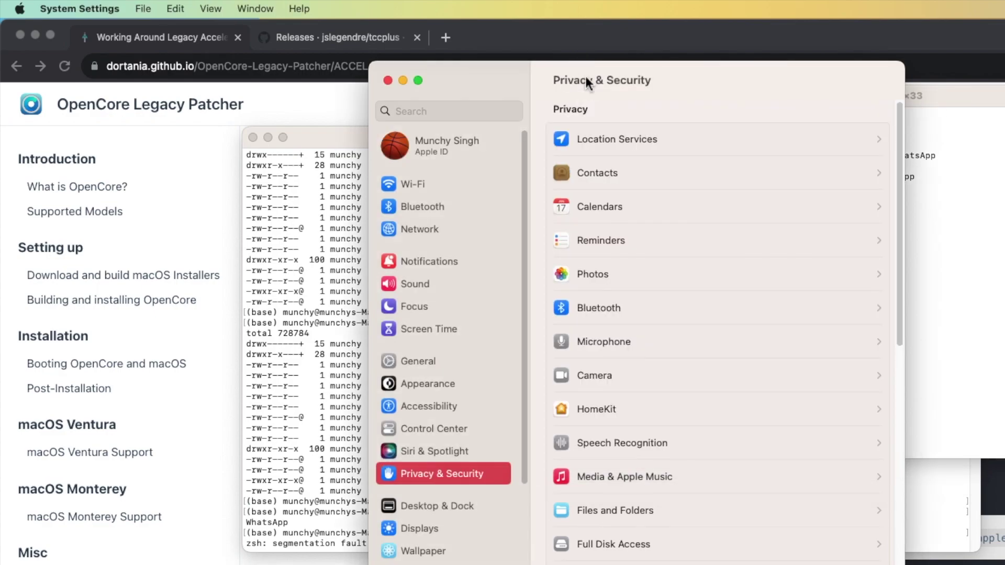
# Step: Verify WhatsApp is enabled in the Privacy & Security Camera list, then return to Terminal
pyautogui.click(590, 382)
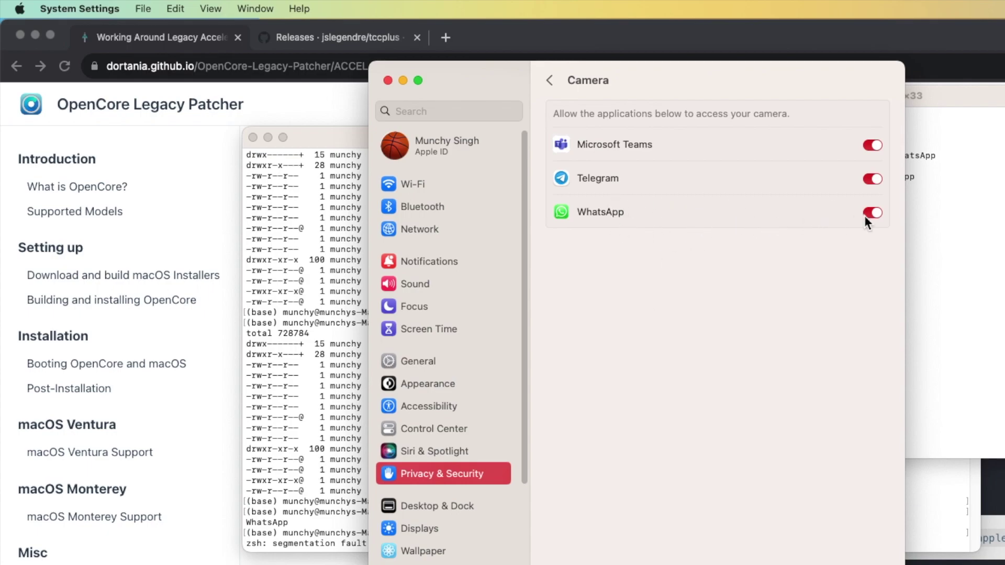
pyautogui.click(551, 81)
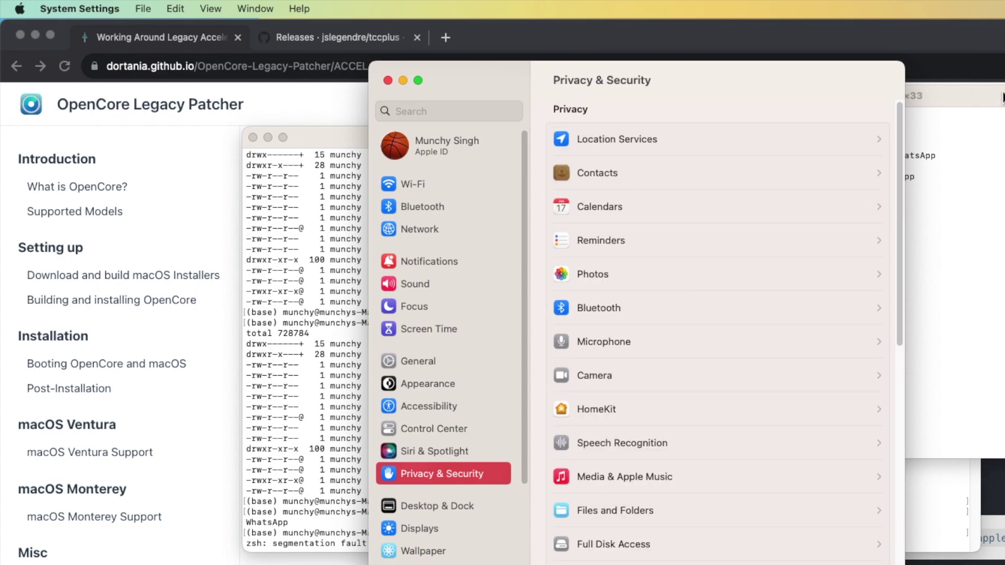
pyautogui.click(1001, 100)
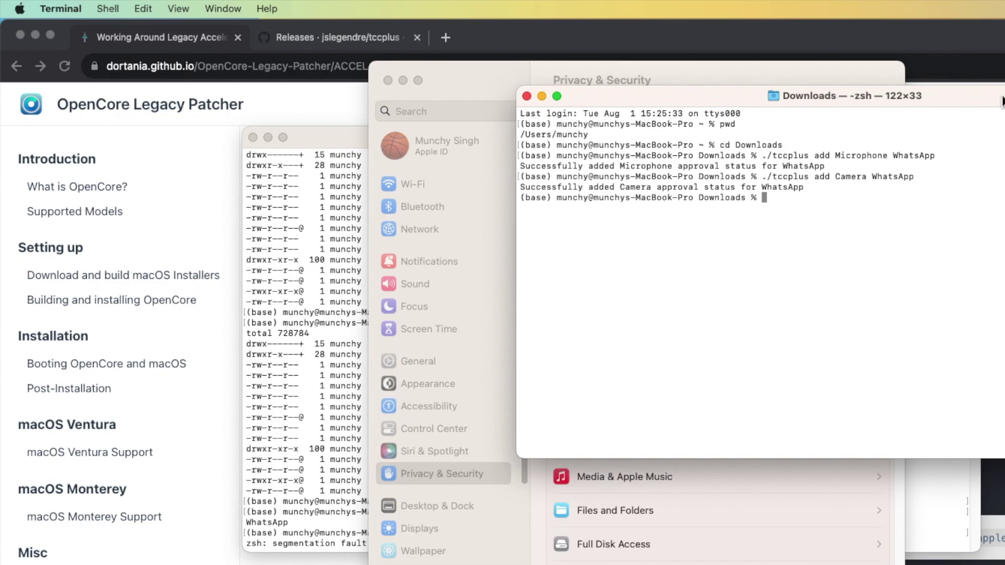
# Step: Run ./tccplus with no arguments and scroll through its usage and Services list
pyautogui.write('./tccplus')
pyautogui.press('Return')
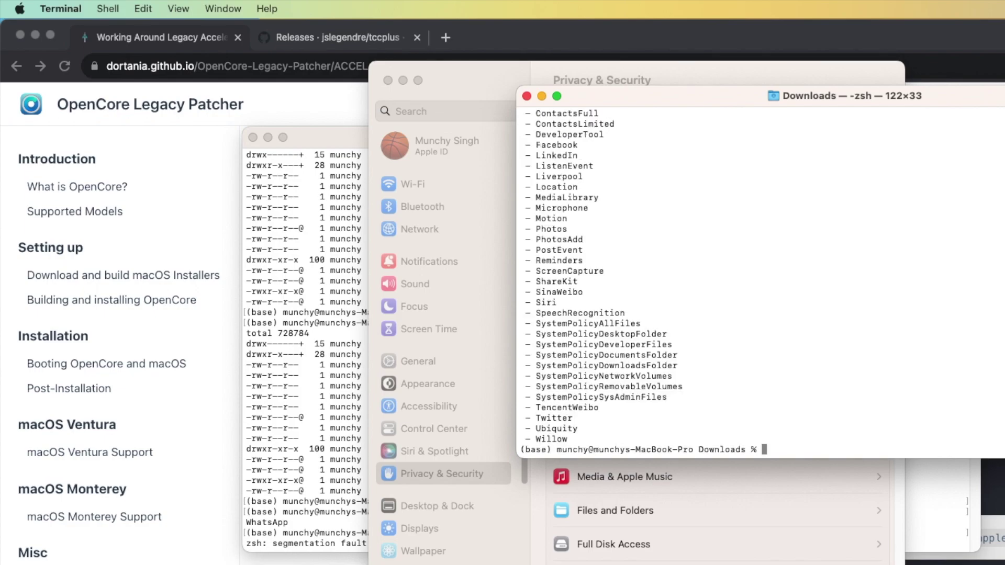
pyautogui.scroll(5, 783, 253)
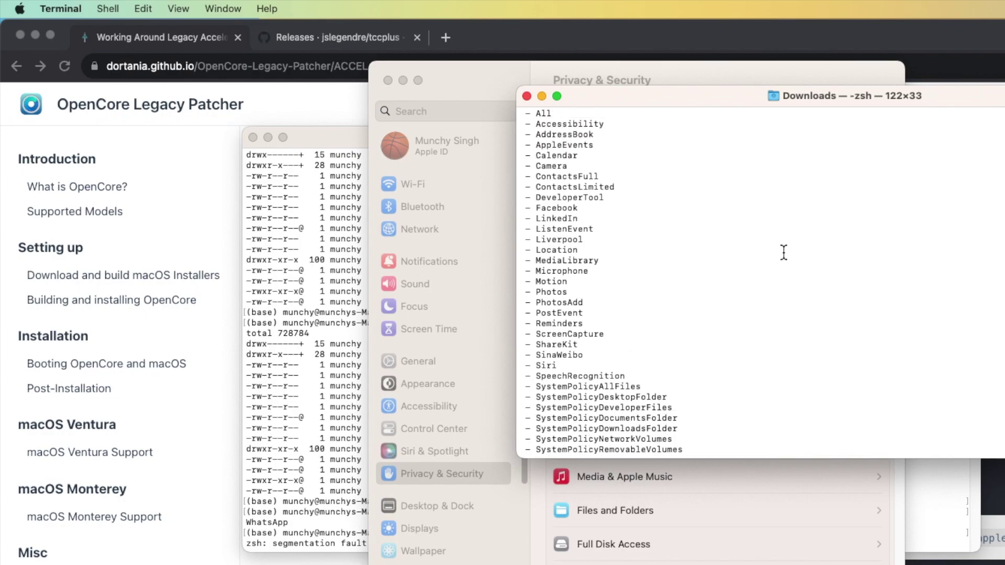
pyautogui.scroll(-5, 616, 240)
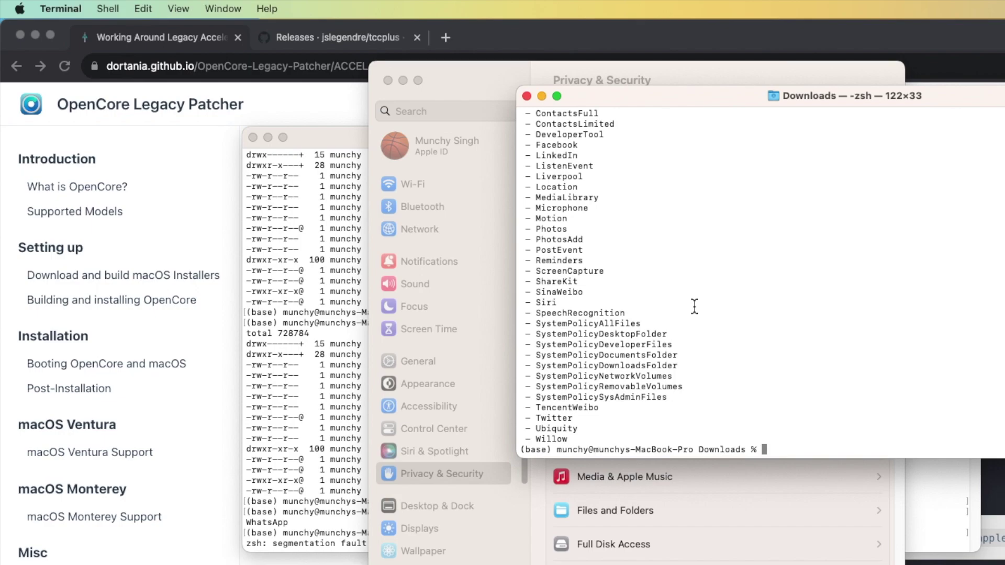
pyautogui.scroll(1, 694, 306)
pyautogui.scroll(3, 694, 306)
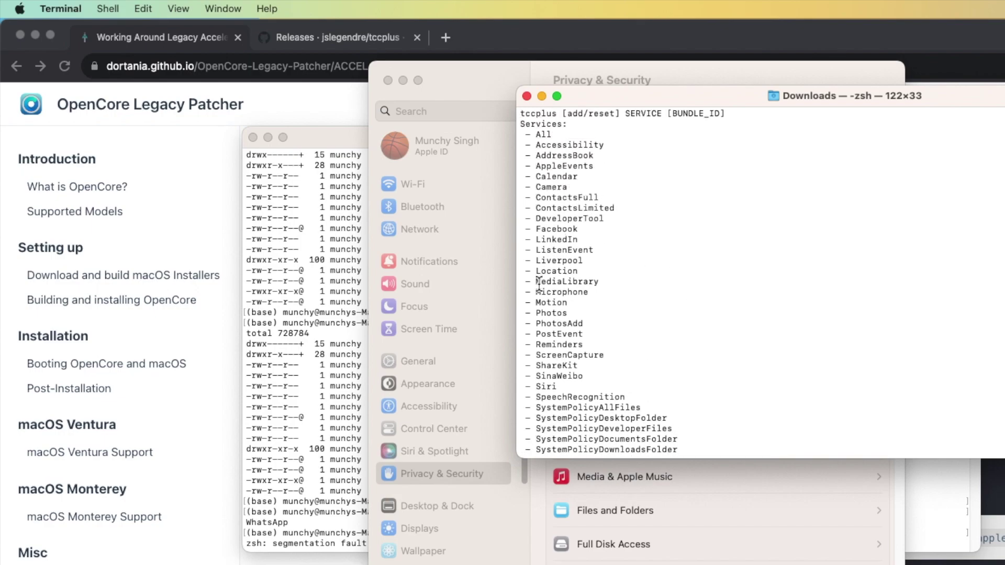
pyautogui.click(949, 508)
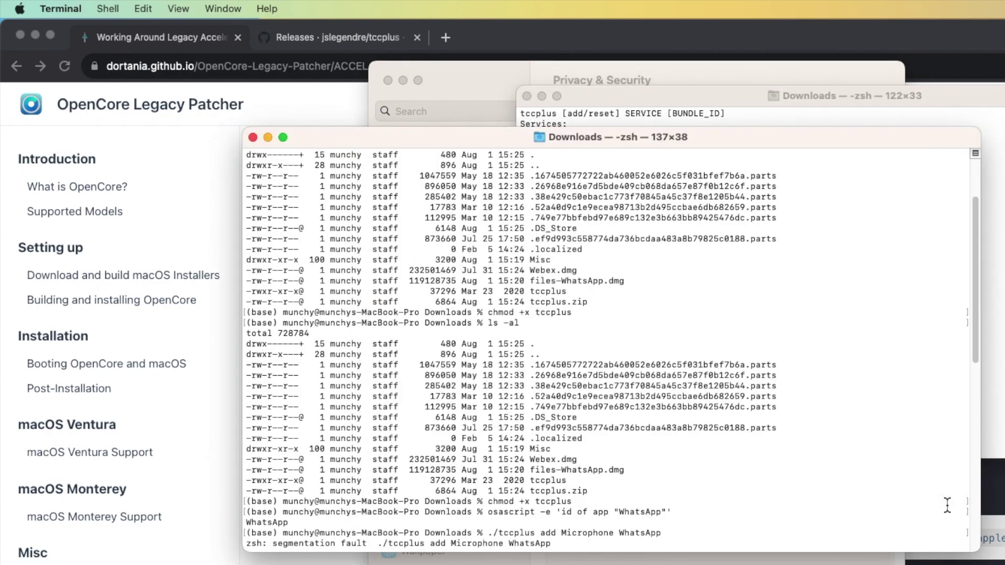
# Step: Switch to the browser showing the OpenCore Legacy Patcher tccplus workaround page
pyautogui.click(484, 74)
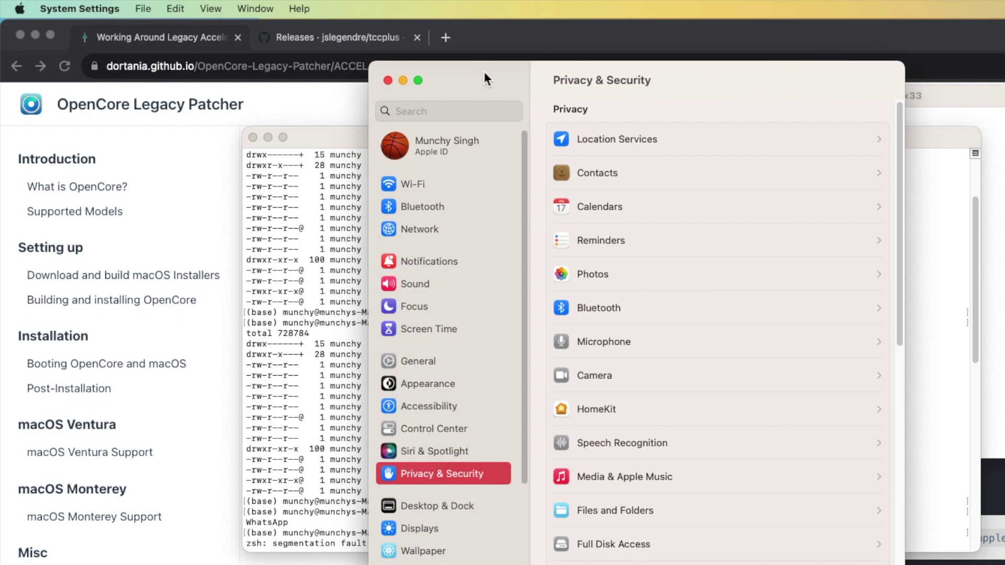
pyautogui.click(998, 102)
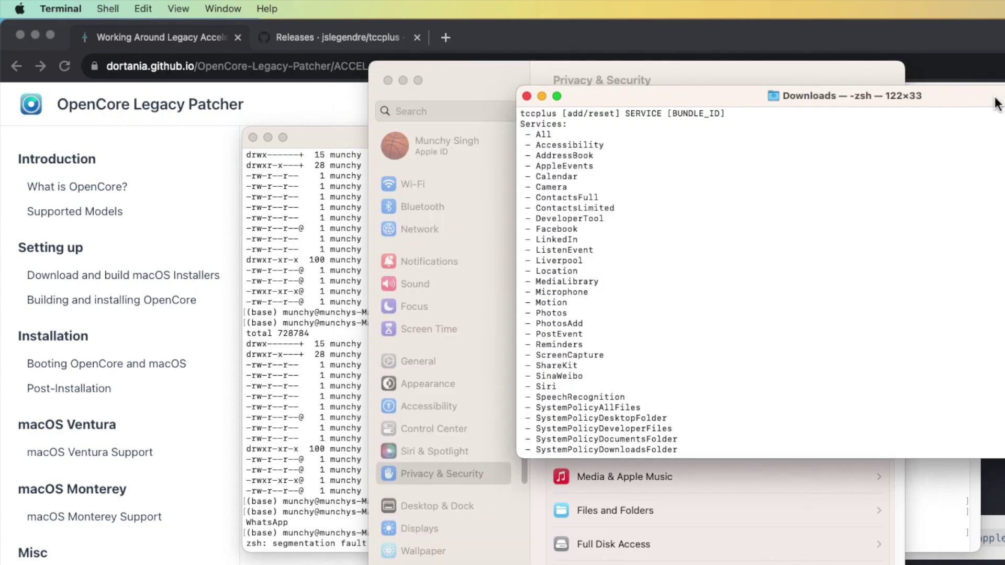
pyautogui.press('super+Tab')
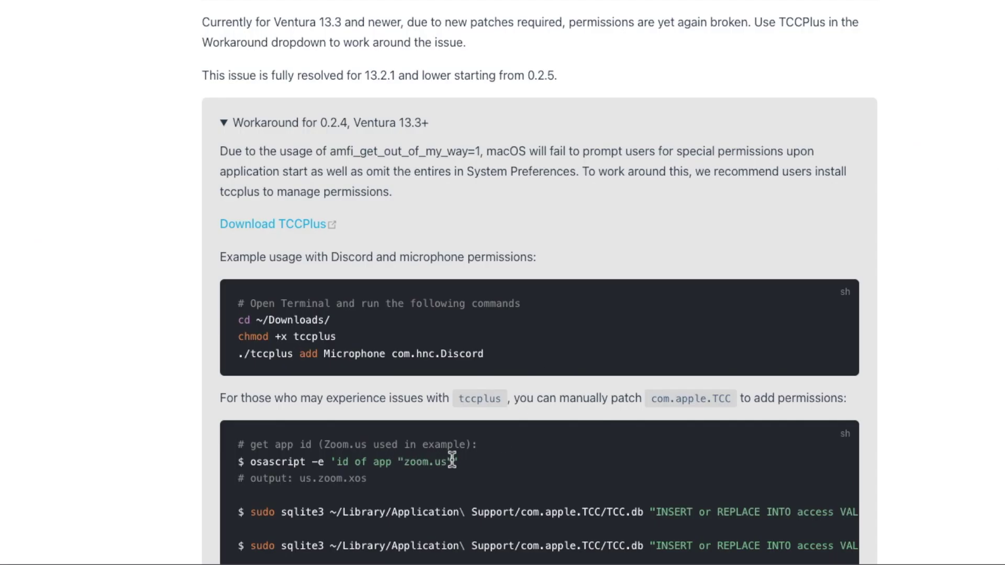
pyautogui.scroll(-1, 454, 456)
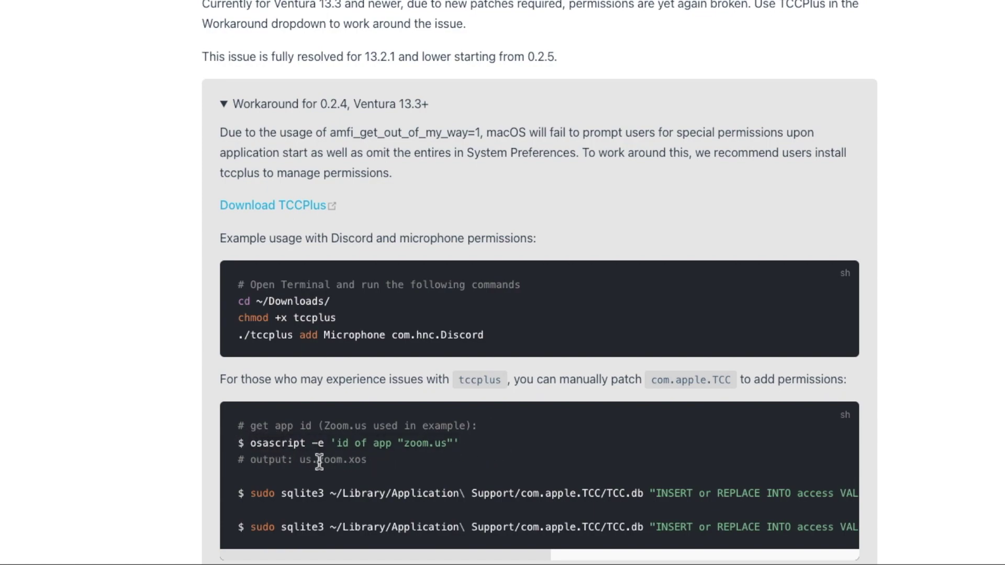
pyautogui.click(300, 463)
pyautogui.click(483, 338)
pyautogui.click(357, 340)
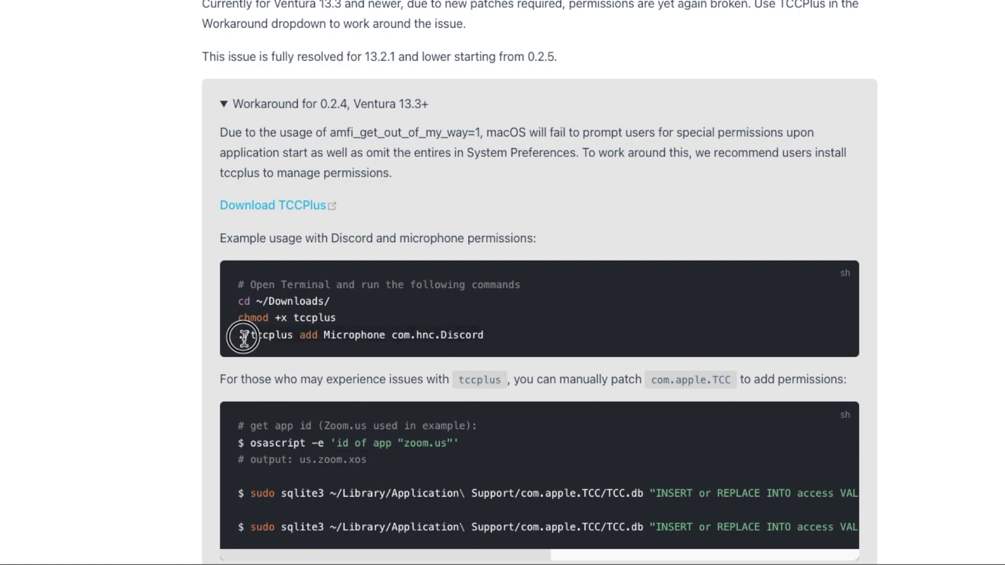